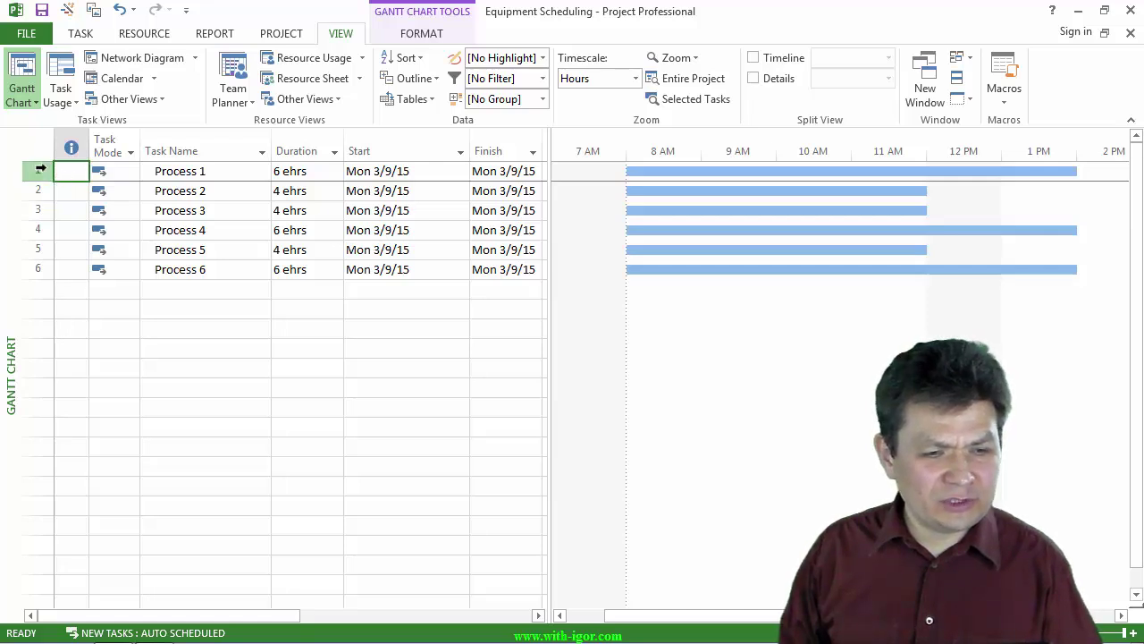
- Make Process tasks 1–6 Fixed Duration on the 24 Hours calendar, with Effort driven cleared
{"action": "left_click_drag", "start_coordinate": [40, 169], "coordinate": [60, 269]}
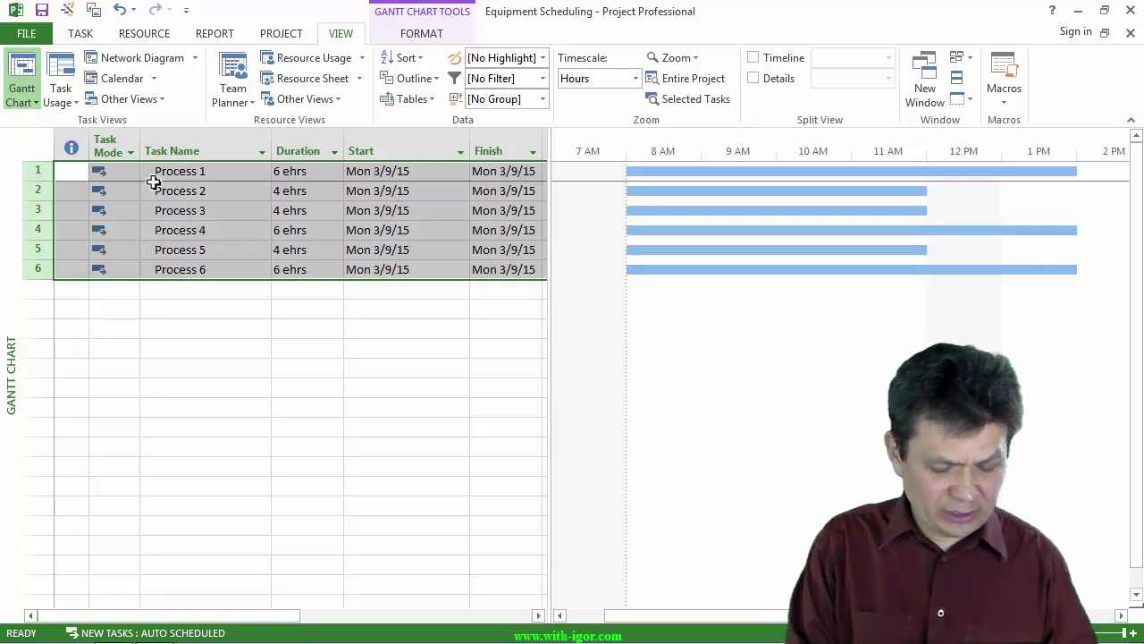
{"action": "key", "text": "shift+F2"}
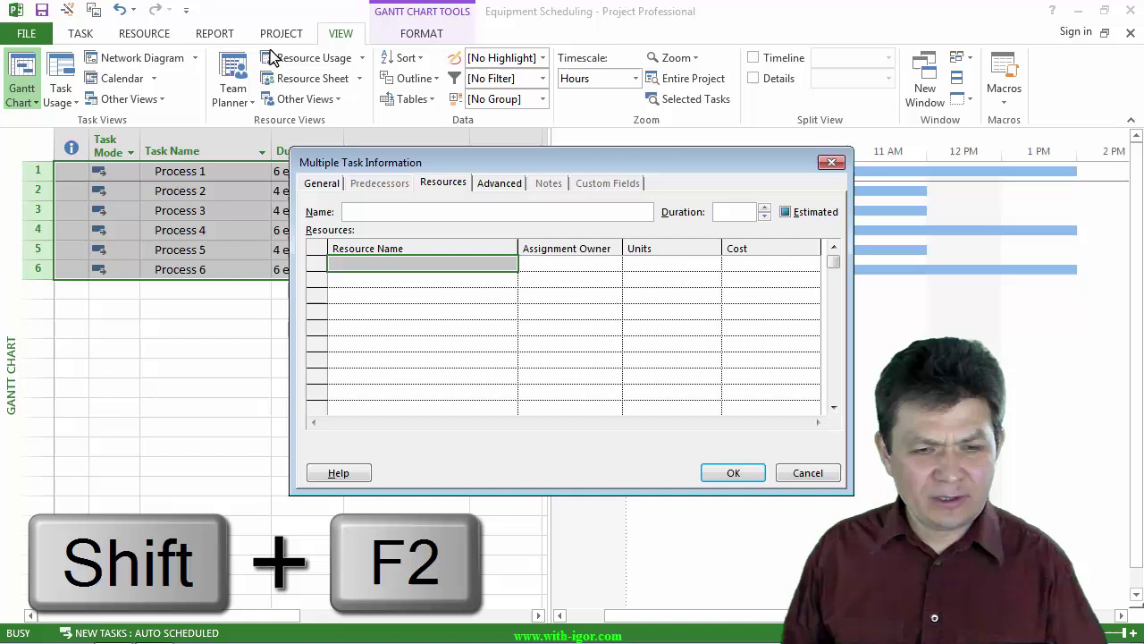
{"action": "left_click", "coordinate": [487, 184]}
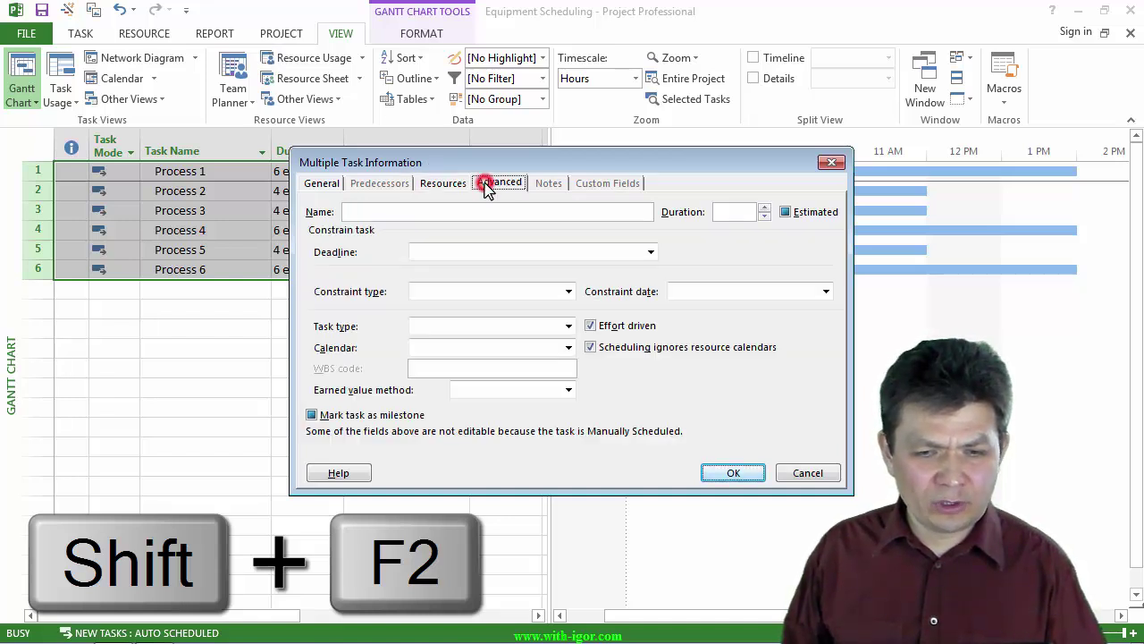
{"action": "left_click_drag", "start_coordinate": [537, 158], "coordinate": [455, 155]}
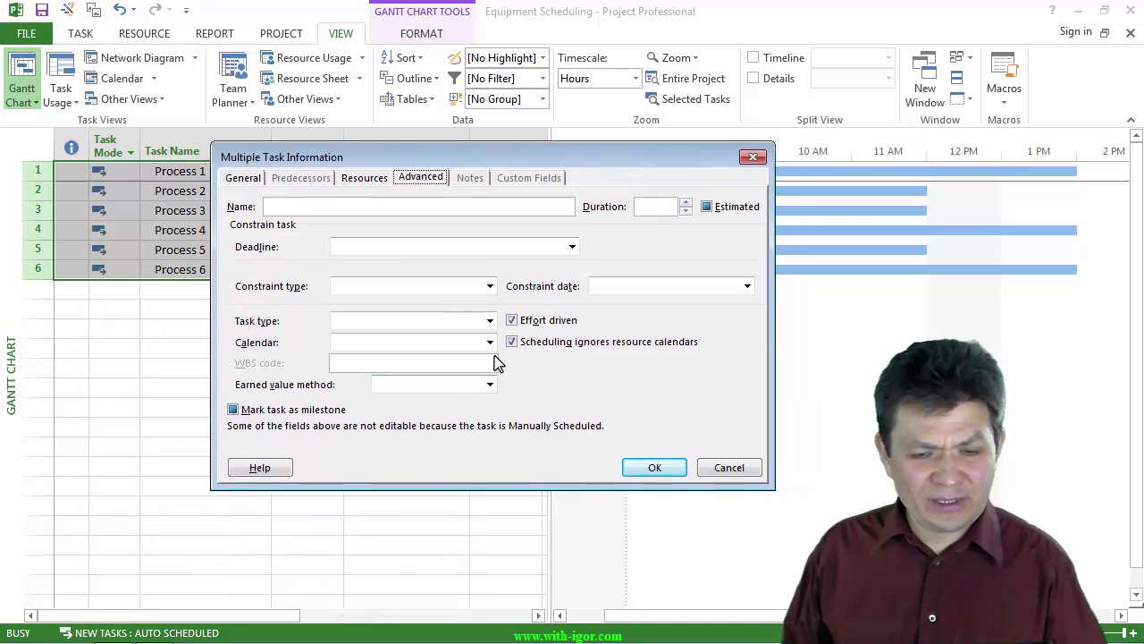
{"action": "left_click", "coordinate": [489, 320]}
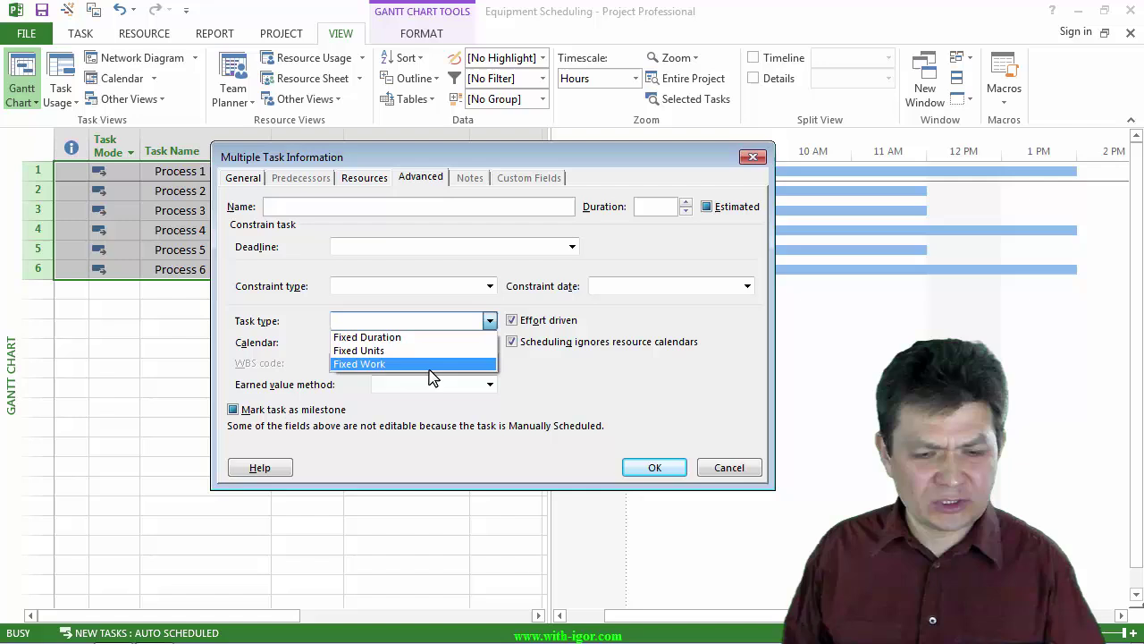
{"action": "left_click", "coordinate": [416, 338]}
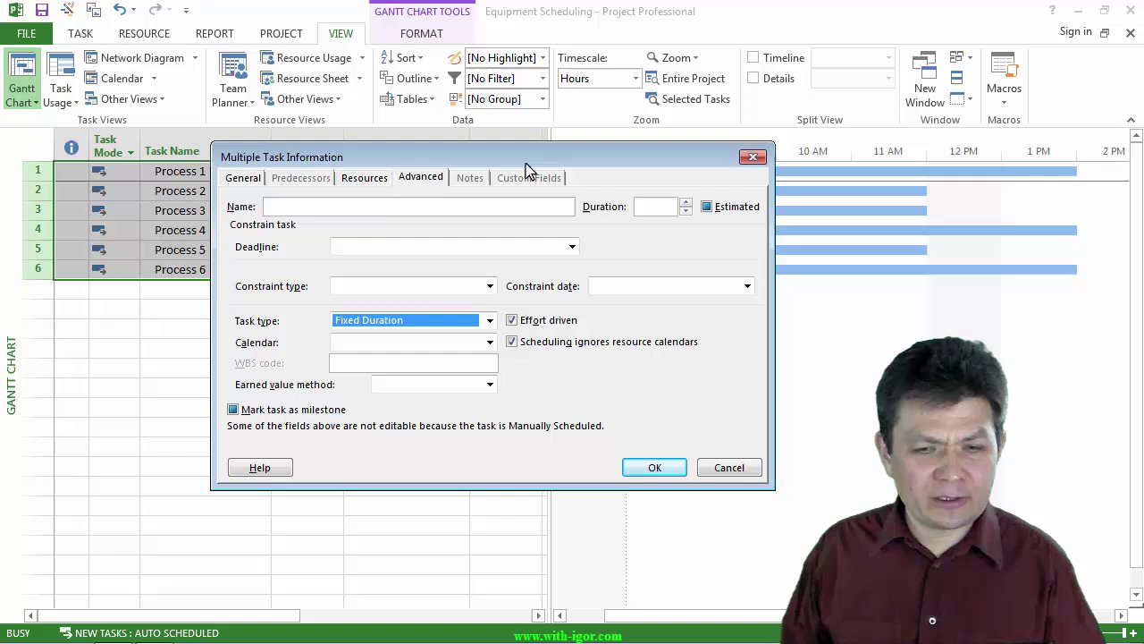
{"action": "left_click_drag", "start_coordinate": [534, 159], "coordinate": [523, 164]}
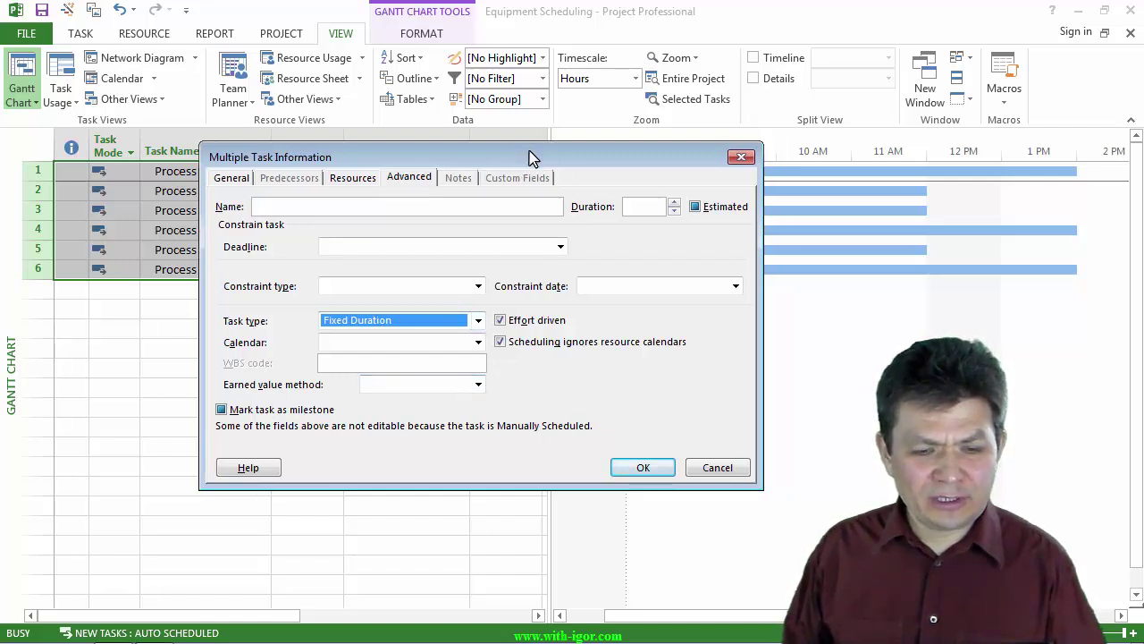
{"action": "left_click", "coordinate": [478, 343]}
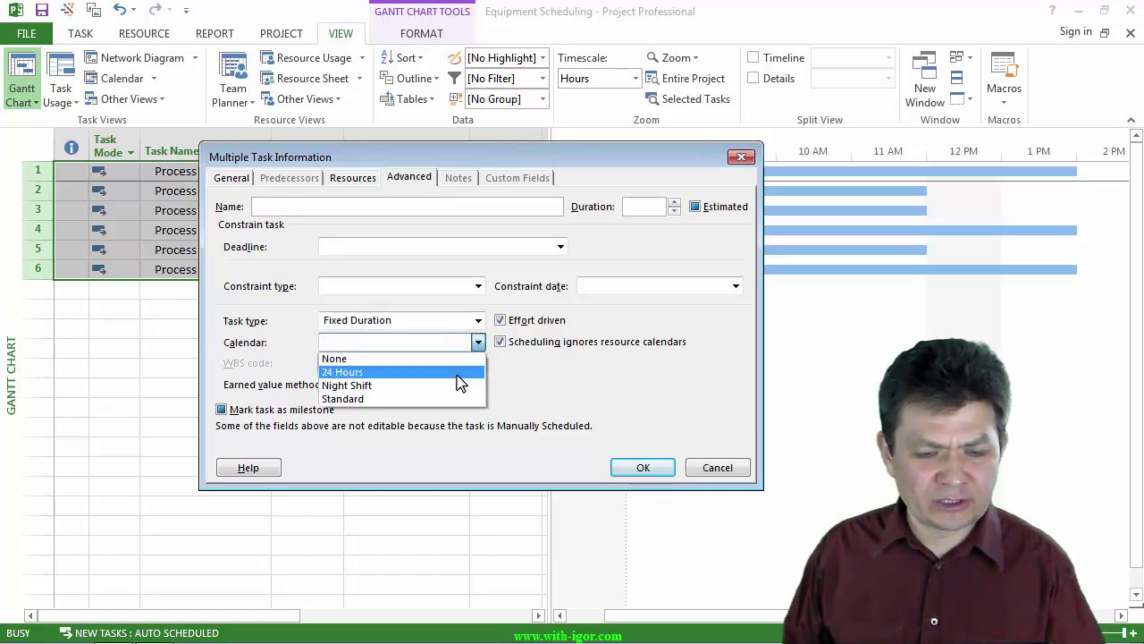
{"action": "left_click", "coordinate": [457, 374]}
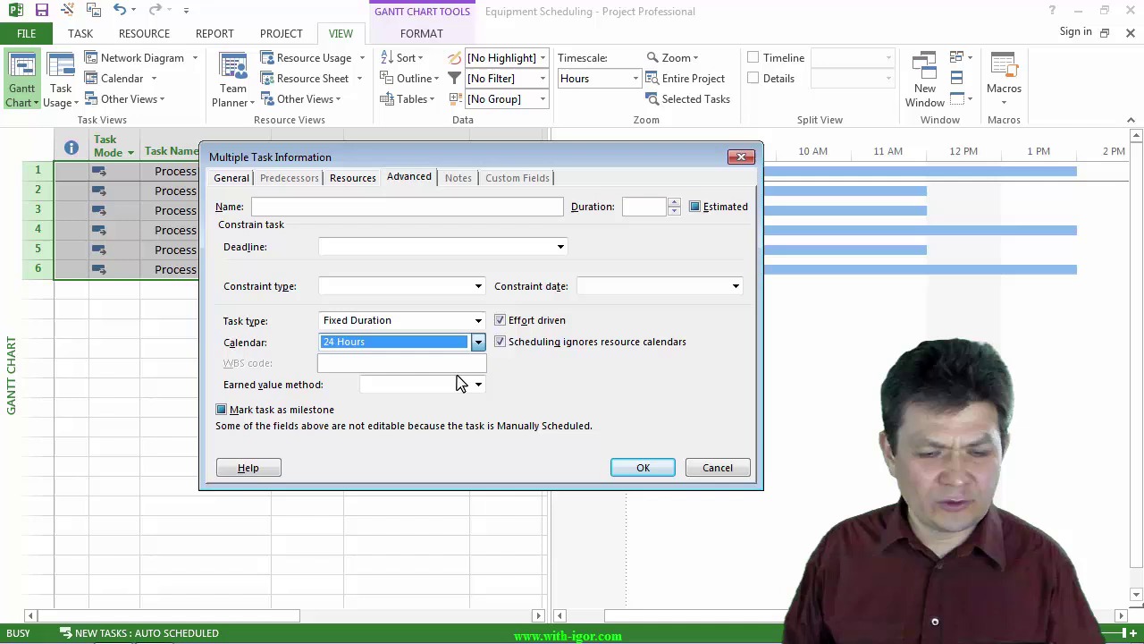
{"action": "left_click", "coordinate": [501, 321]}
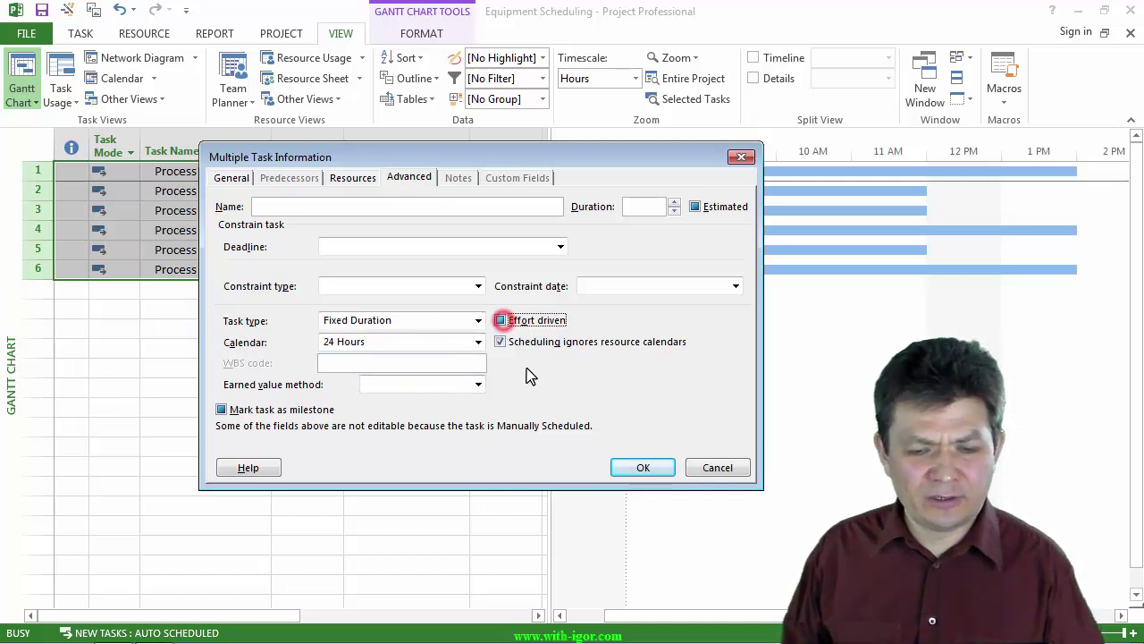
{"action": "left_click", "coordinate": [643, 469]}
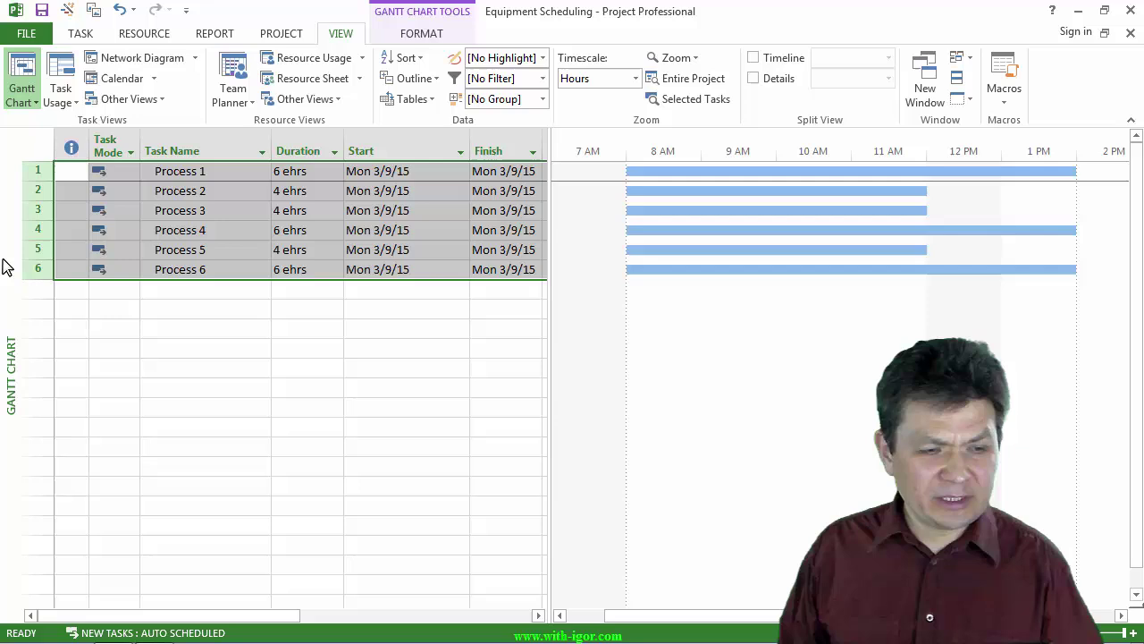
- In the Resource Sheet, set the Processing station's base calendar to 24 Hours
{"action": "right_click", "coordinate": [8, 206]}
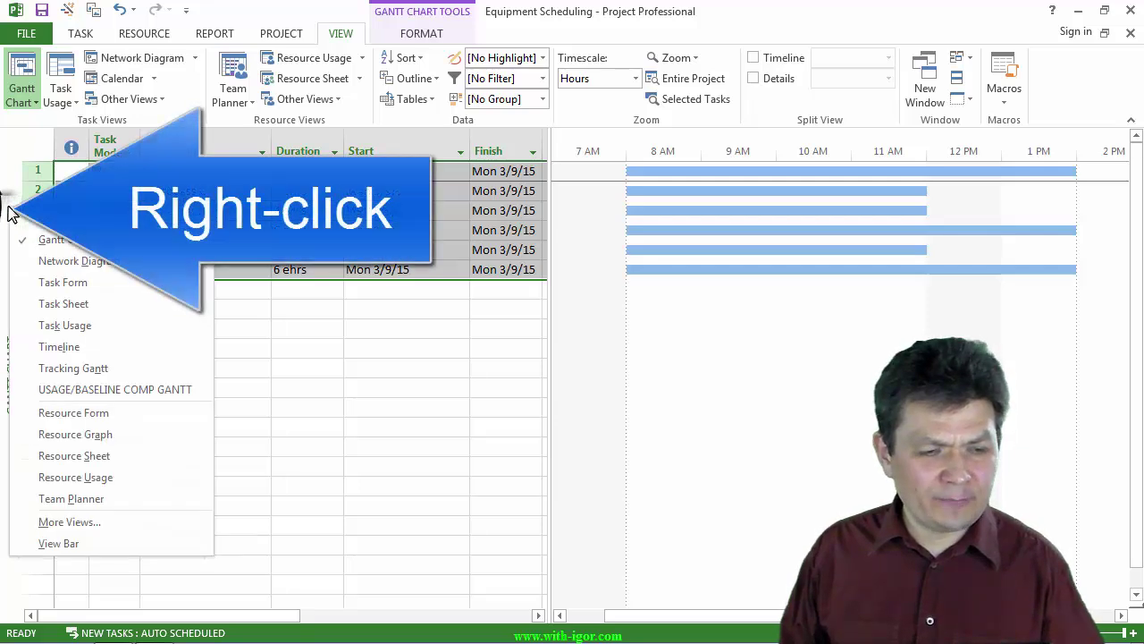
{"action": "left_click", "coordinate": [57, 463]}
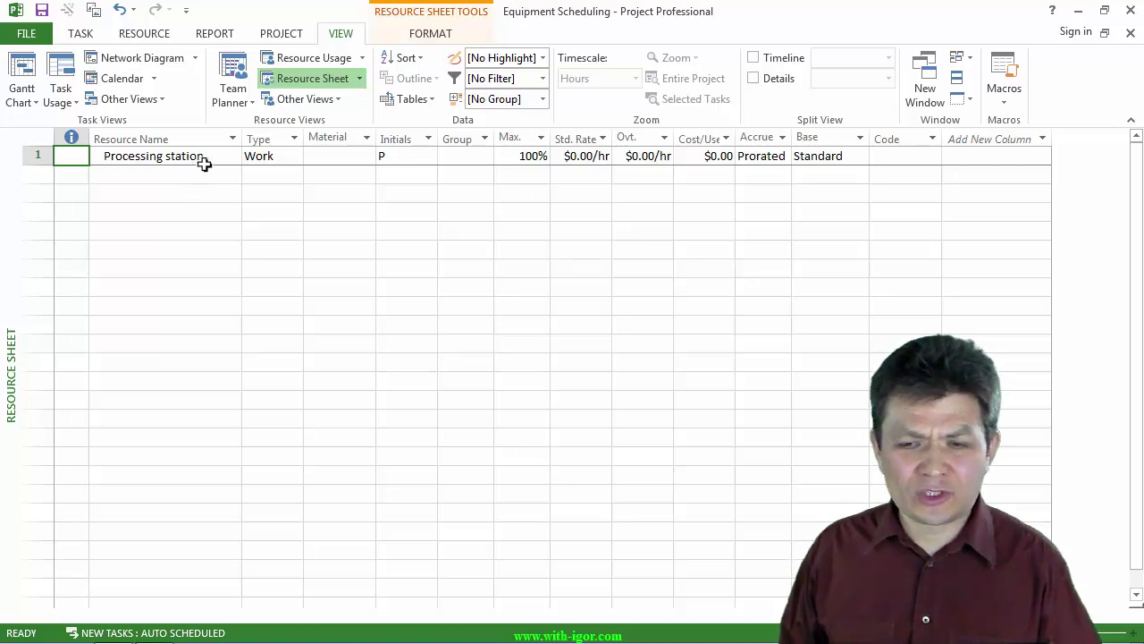
{"action": "left_click", "coordinate": [864, 158]}
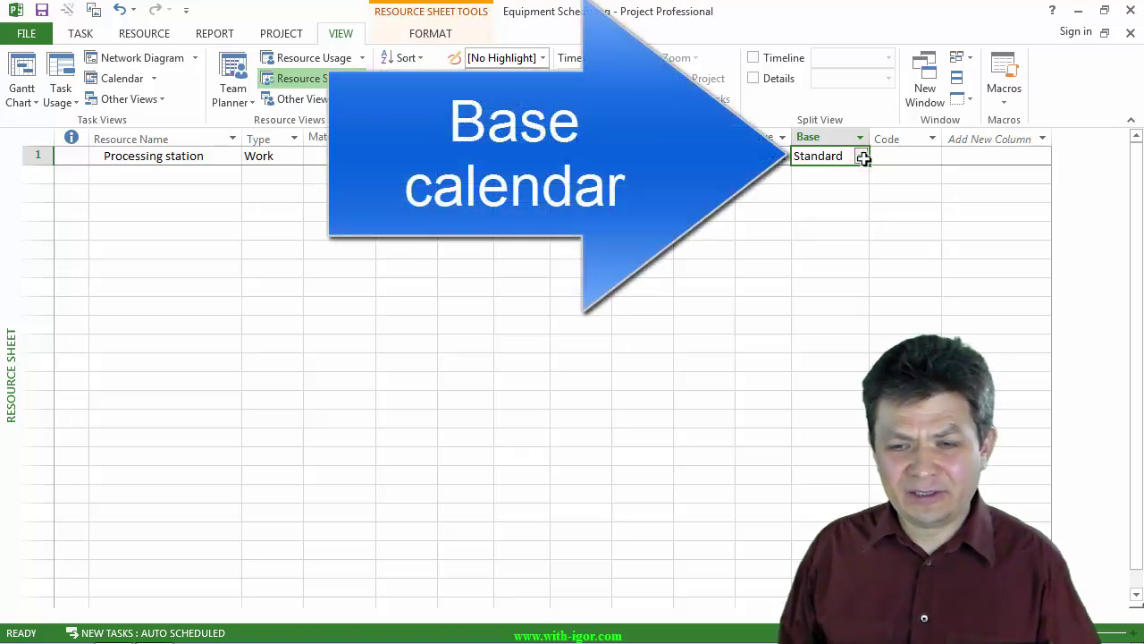
{"action": "left_click", "coordinate": [861, 158]}
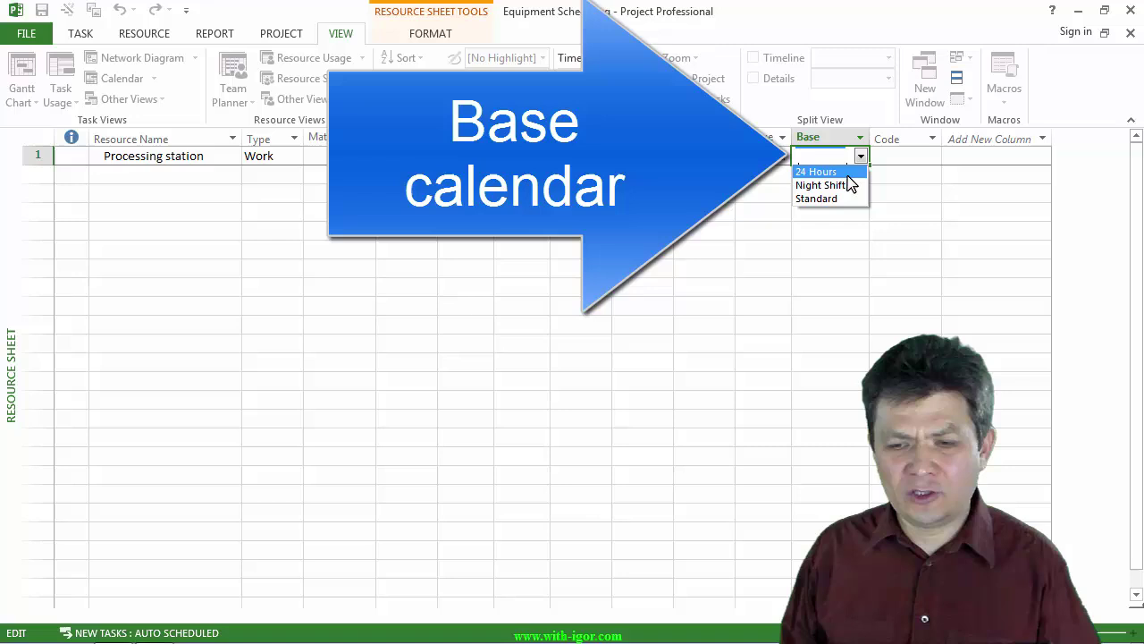
{"action": "left_click", "coordinate": [818, 172]}
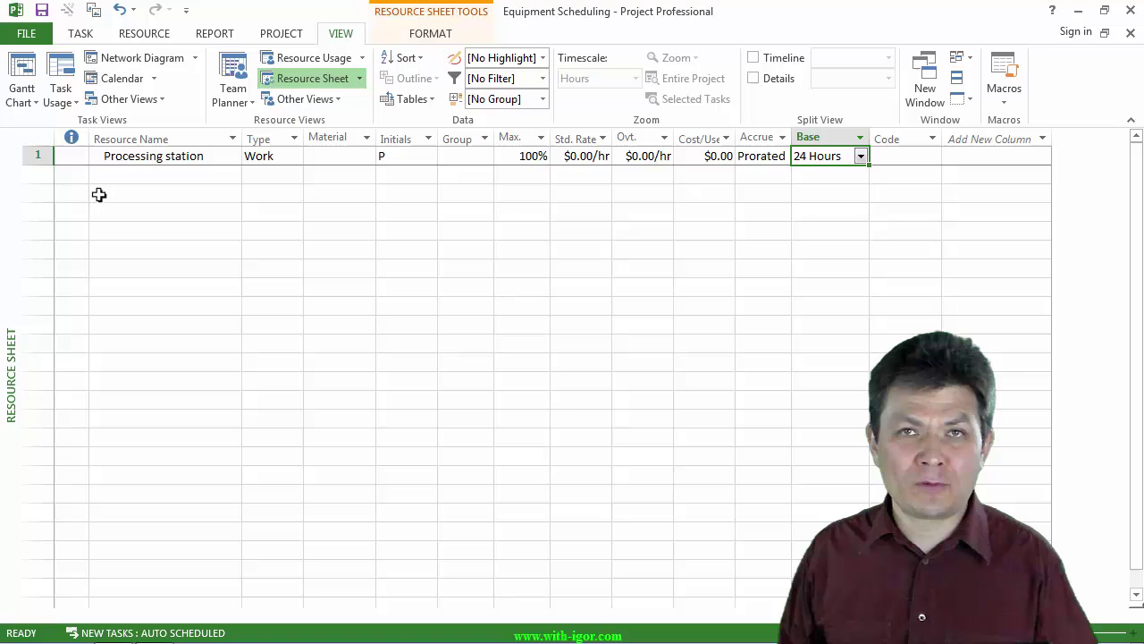
- Back in the Gantt Chart, add a Setup task in row 7, fill it down to row 12, and select rows 7–12
{"action": "right_click", "coordinate": [10, 163]}
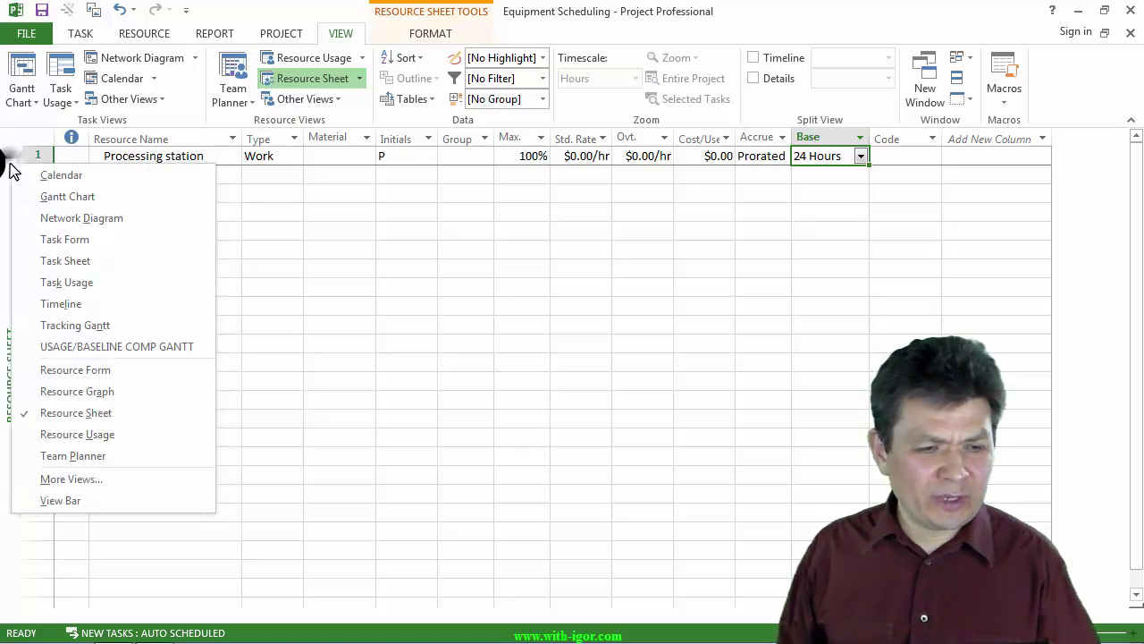
{"action": "left_click", "coordinate": [49, 201]}
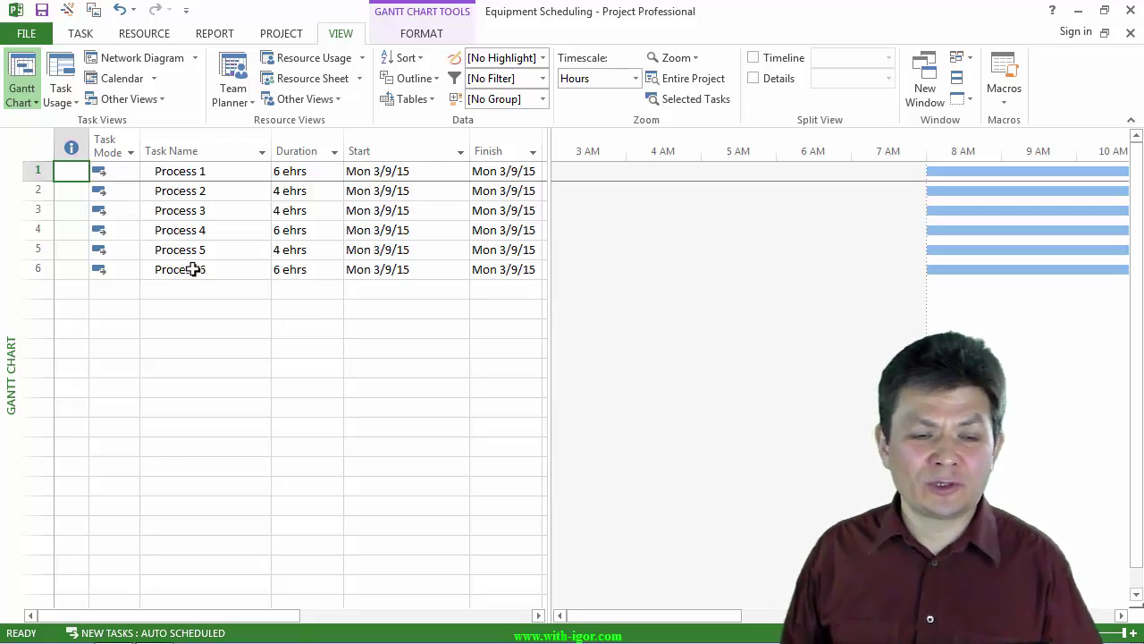
{"action": "left_click", "coordinate": [188, 296]}
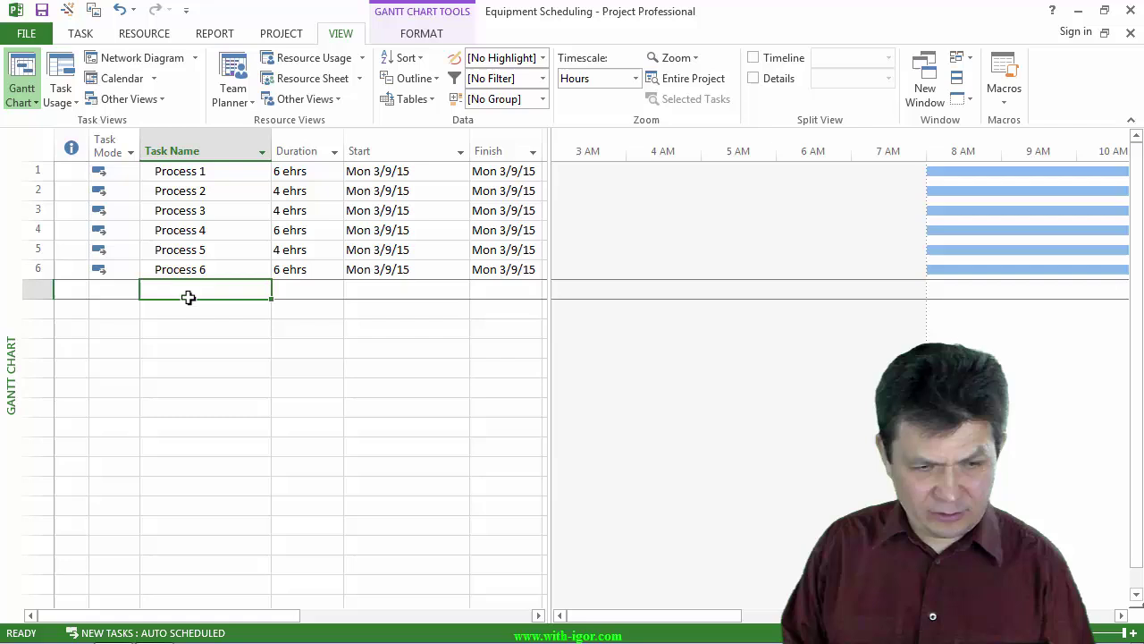
{"action": "type", "text": "Setup"}
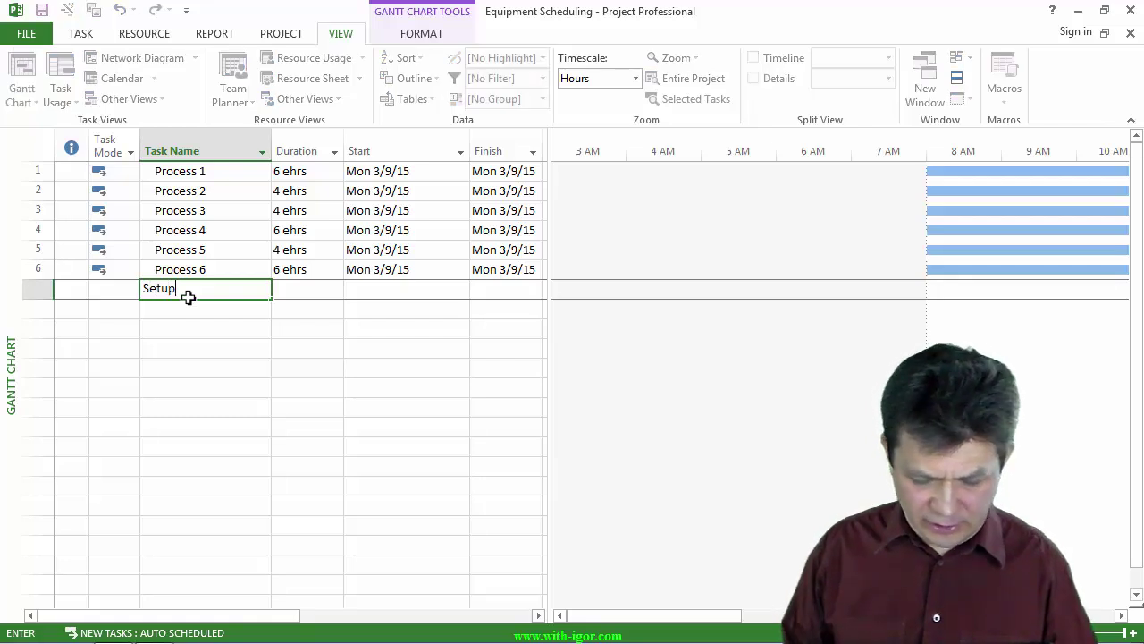
{"action": "key", "text": "Return"}
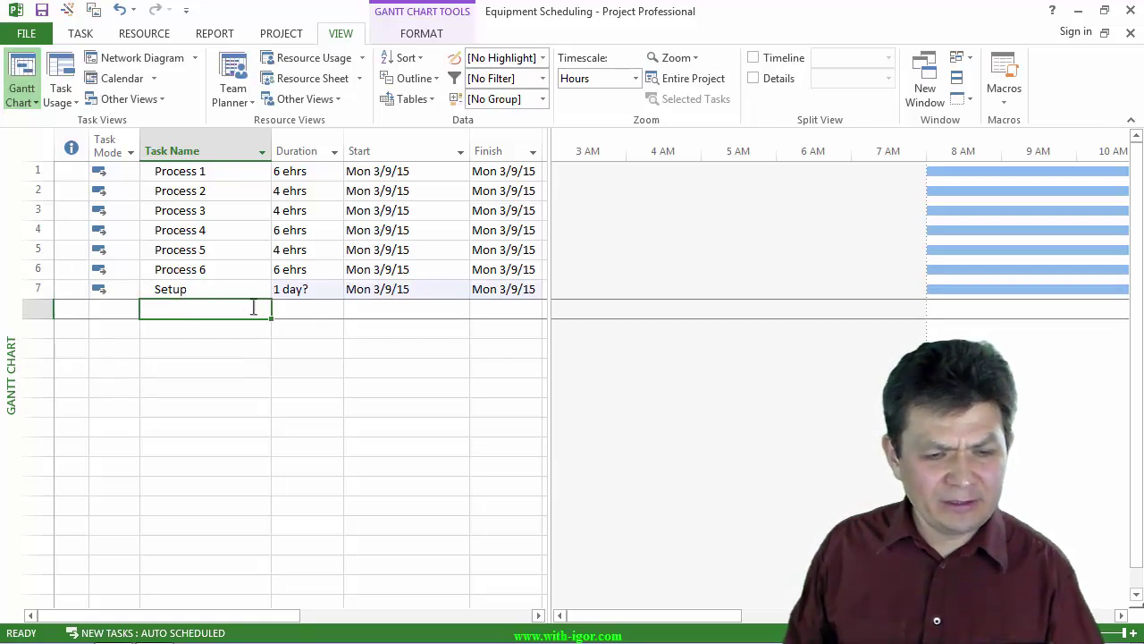
{"action": "left_click", "coordinate": [248, 287]}
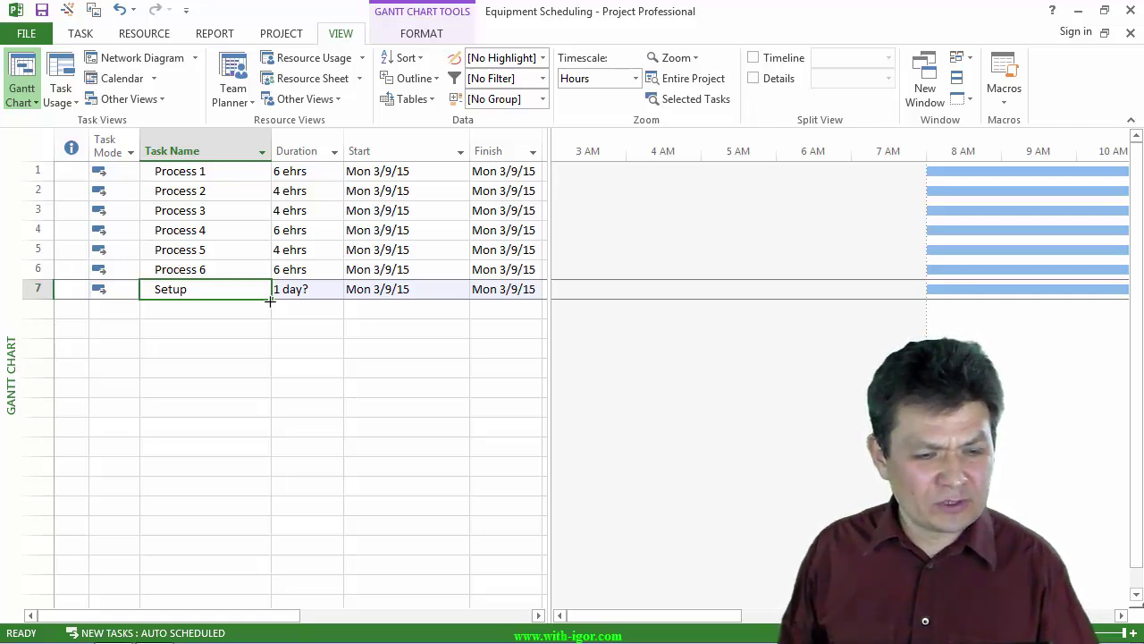
{"action": "left_click_drag", "start_coordinate": [270, 302], "coordinate": [259, 403]}
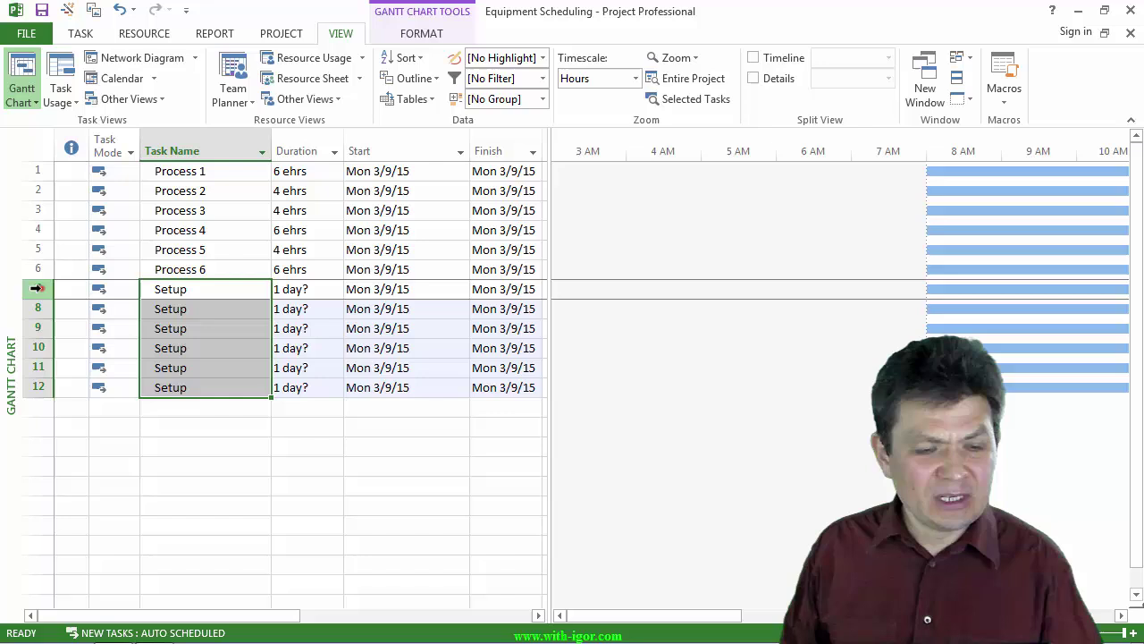
{"action": "left_click_drag", "start_coordinate": [35, 288], "coordinate": [98, 385]}
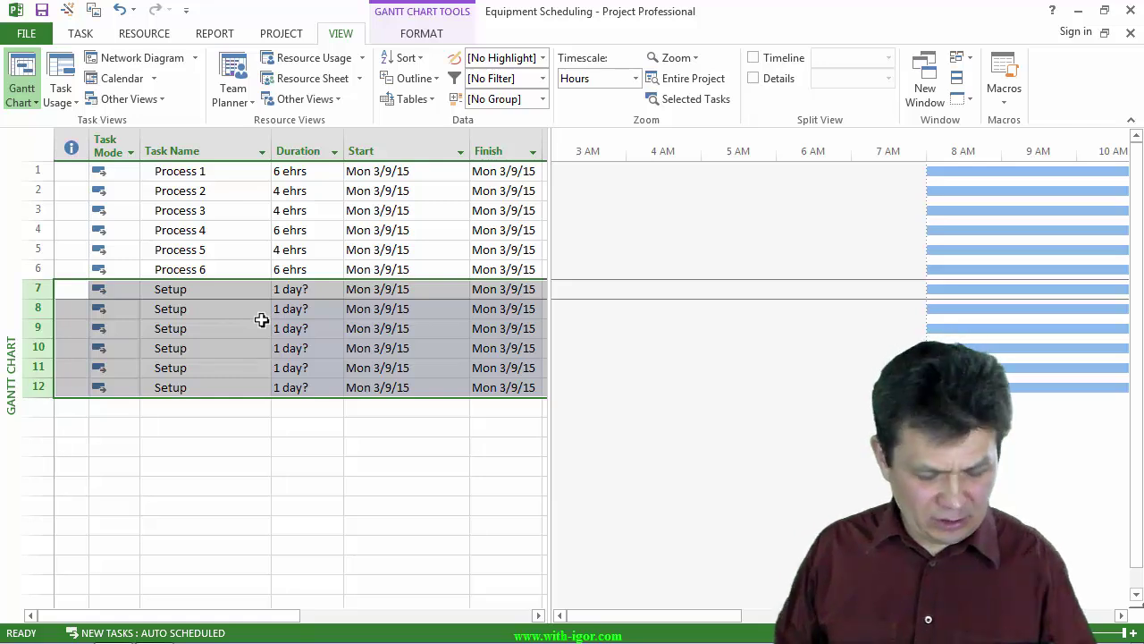
- Give the six Setup tasks a 1h duration and the Standard calendar
{"action": "key", "text": "shift+F2"}
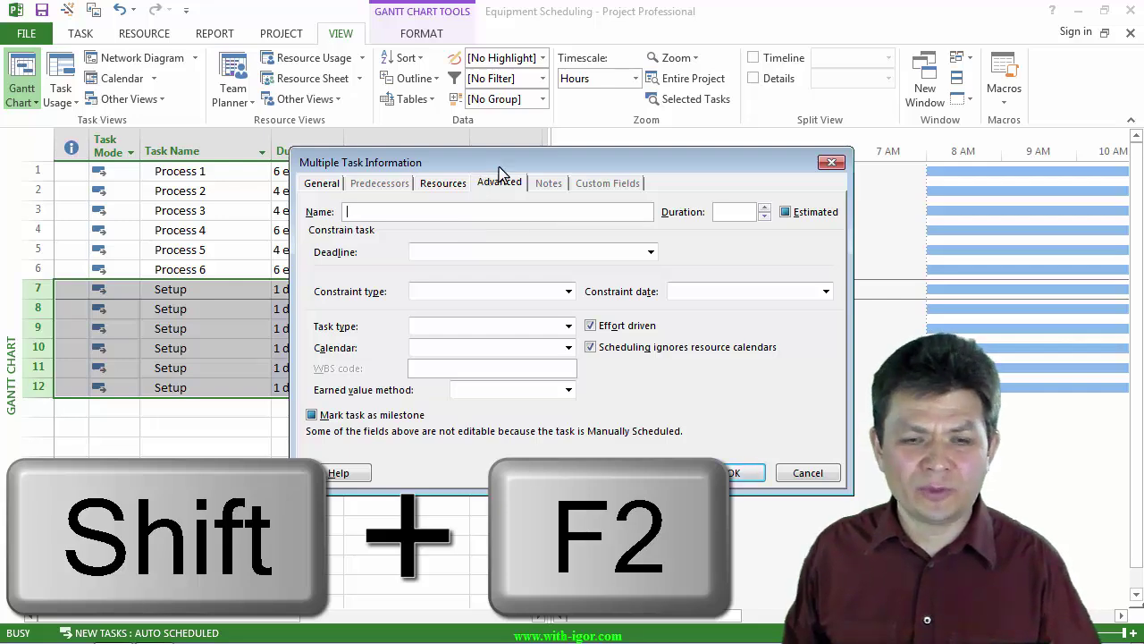
{"action": "left_click_drag", "start_coordinate": [507, 168], "coordinate": [309, 146]}
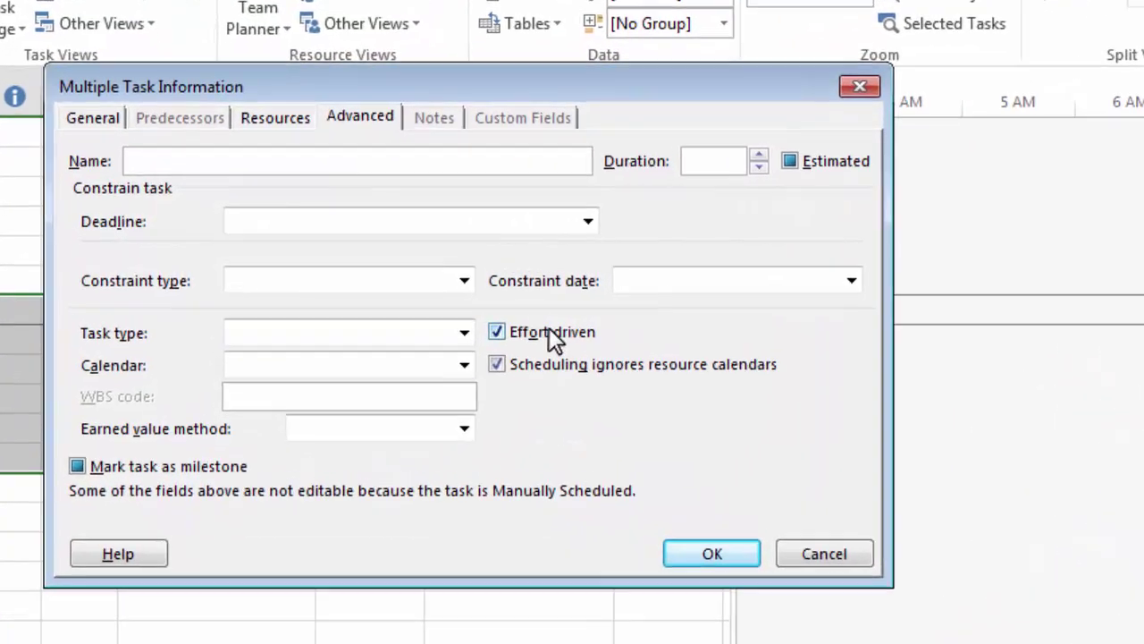
{"action": "left_click", "coordinate": [706, 161]}
{"action": "type", "text": "1h"}
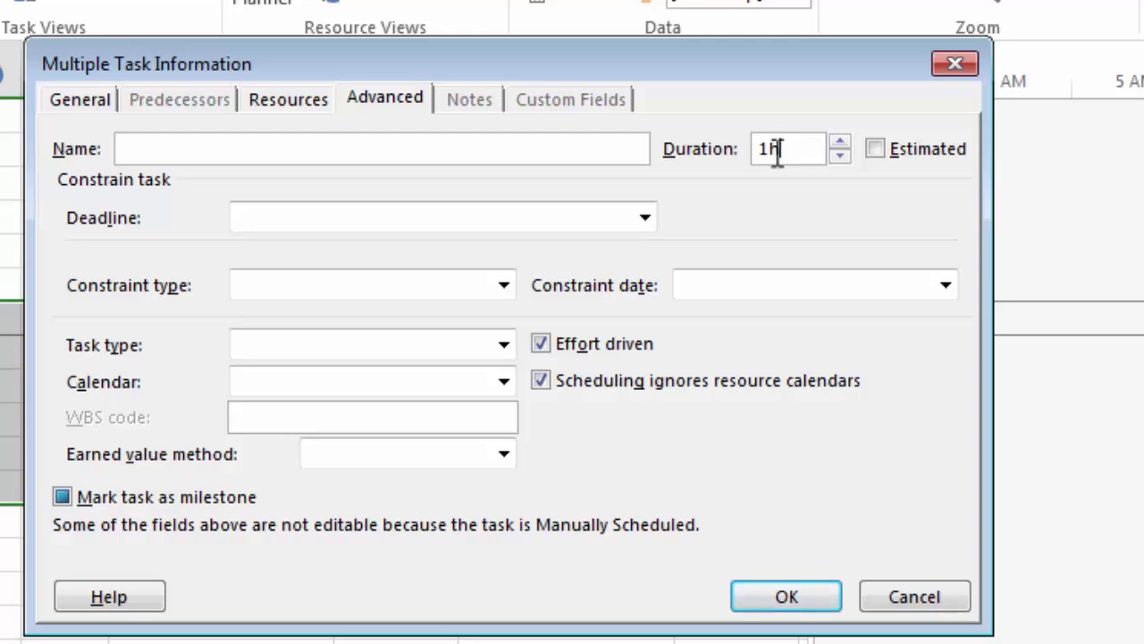
{"action": "left_click", "coordinate": [504, 381]}
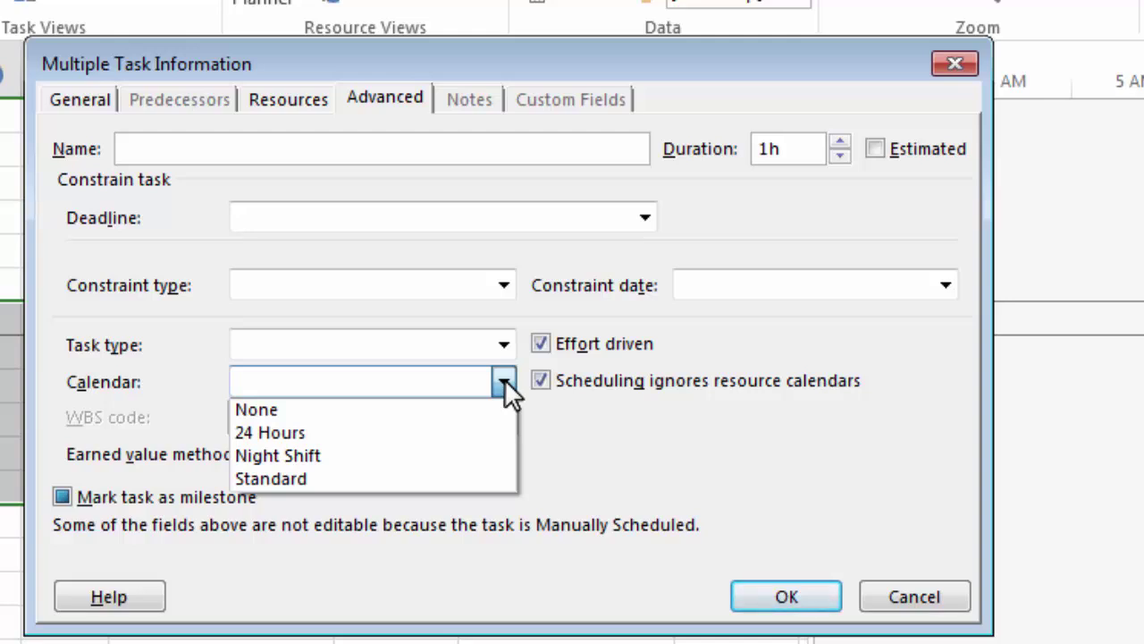
{"action": "left_click", "coordinate": [447, 470]}
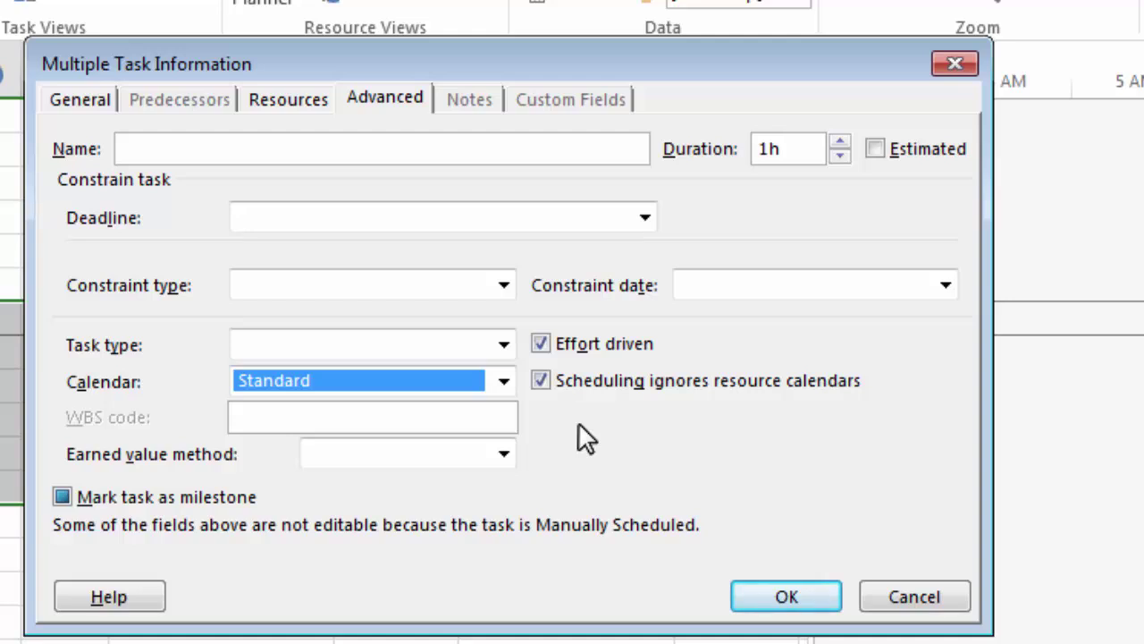
{"action": "left_click", "coordinate": [762, 597]}
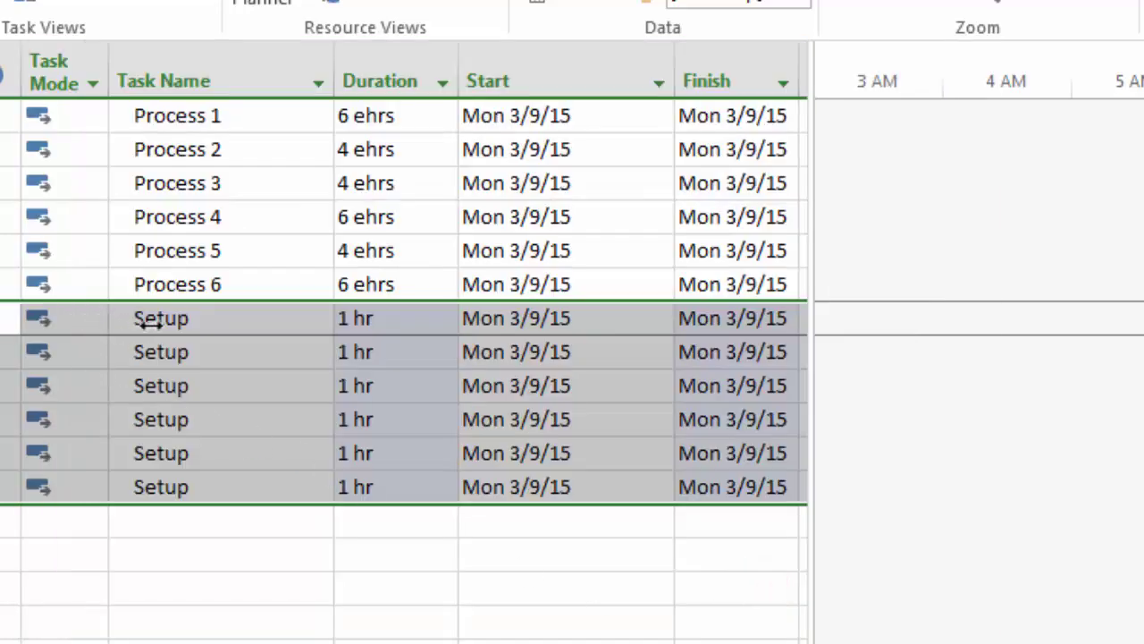
- Move each of the six Setup rows directly above Process 1 through Process 6 in turn
{"action": "left_click", "coordinate": [5, 380]}
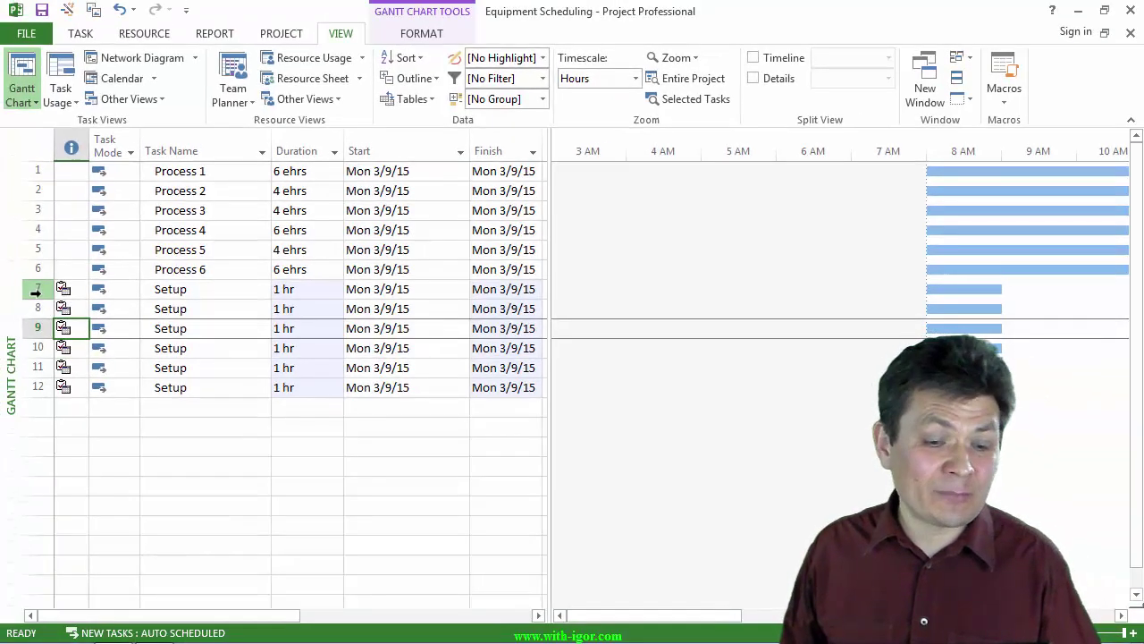
{"action": "left_click", "coordinate": [37, 289]}
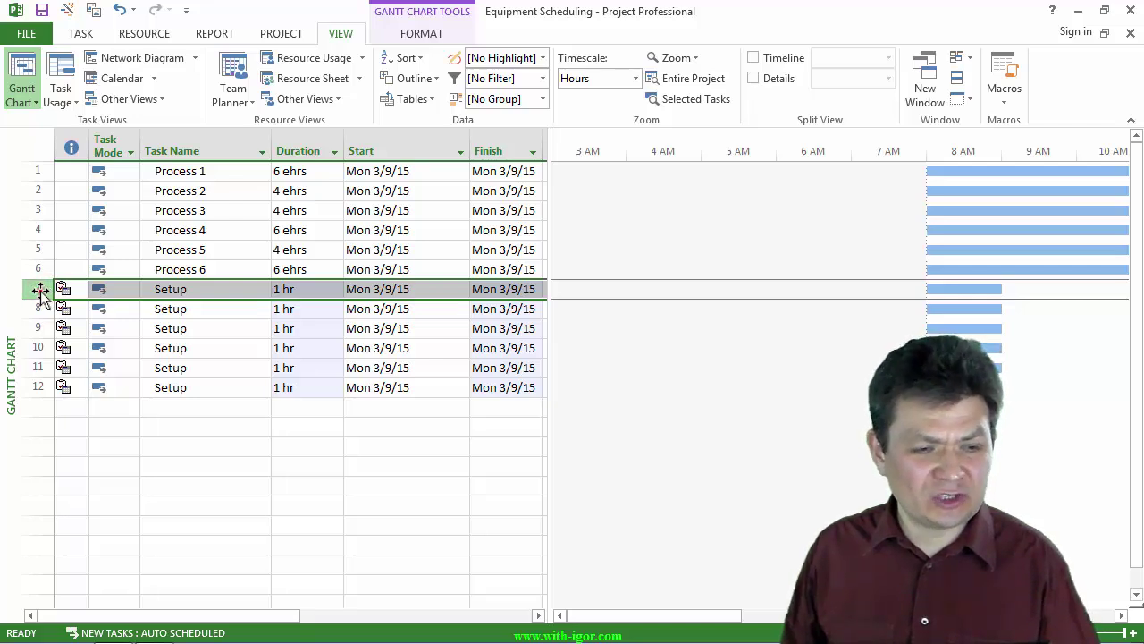
{"action": "left_click_drag", "start_coordinate": [38, 290], "coordinate": [49, 170]}
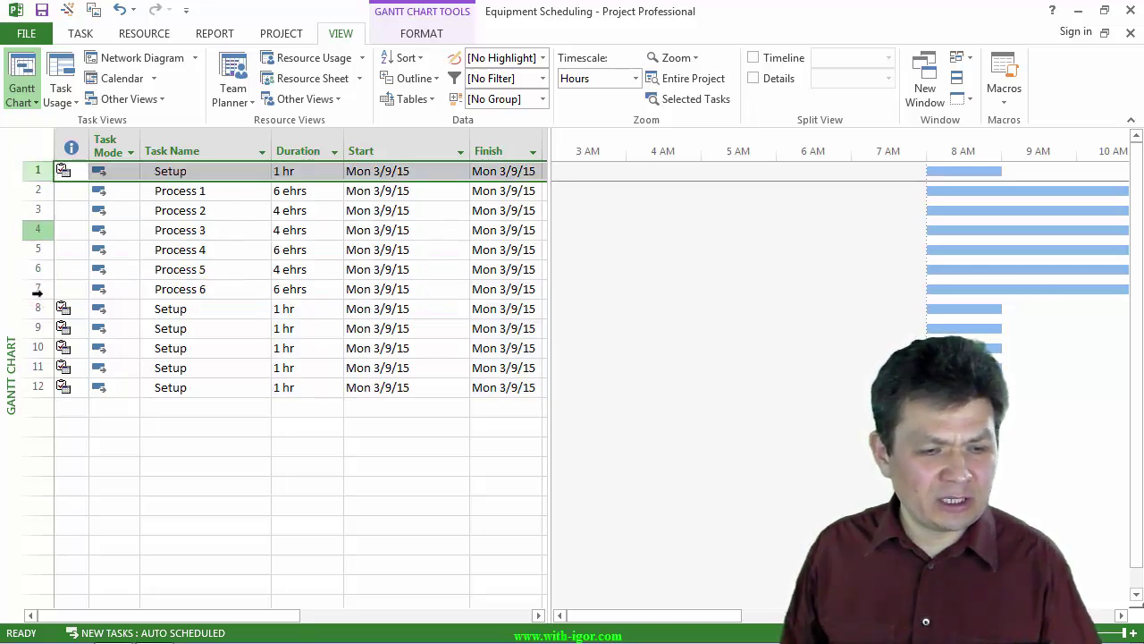
{"action": "left_click", "coordinate": [38, 309]}
{"action": "left_click_drag", "start_coordinate": [37, 308], "coordinate": [52, 202]}
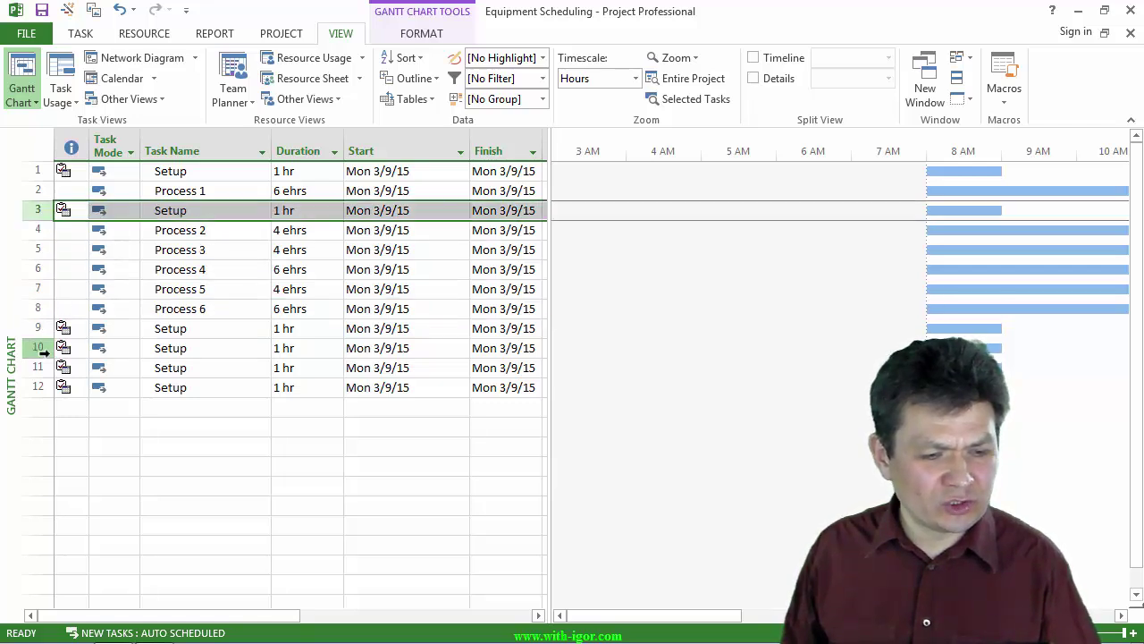
{"action": "left_click", "coordinate": [40, 328]}
{"action": "left_click_drag", "start_coordinate": [42, 328], "coordinate": [56, 238]}
{"action": "left_click", "coordinate": [39, 347]}
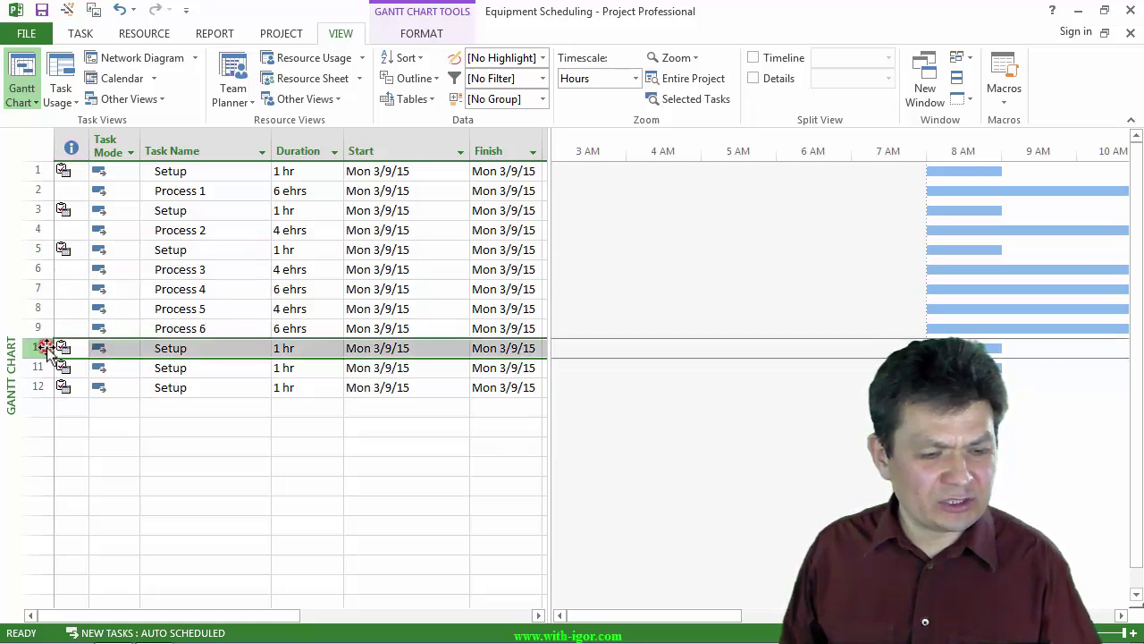
{"action": "left_click_drag", "start_coordinate": [44, 348], "coordinate": [55, 283]}
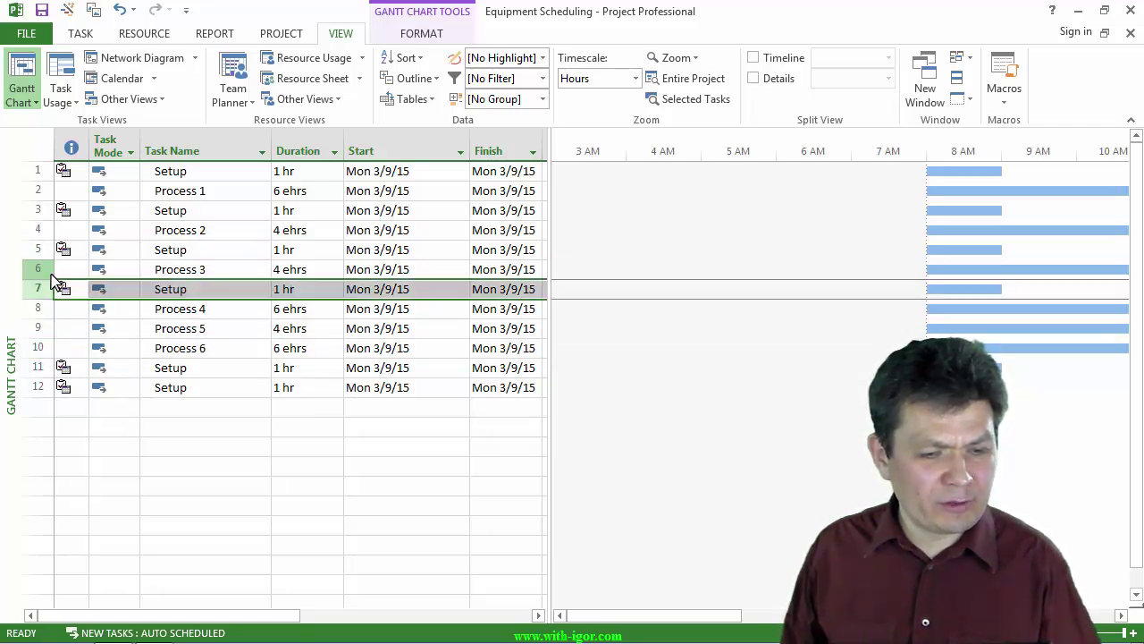
{"action": "left_click", "coordinate": [39, 367]}
{"action": "left_click_drag", "start_coordinate": [41, 367], "coordinate": [41, 327]}
{"action": "left_click", "coordinate": [39, 387]}
{"action": "left_click_drag", "start_coordinate": [40, 387], "coordinate": [42, 365]}
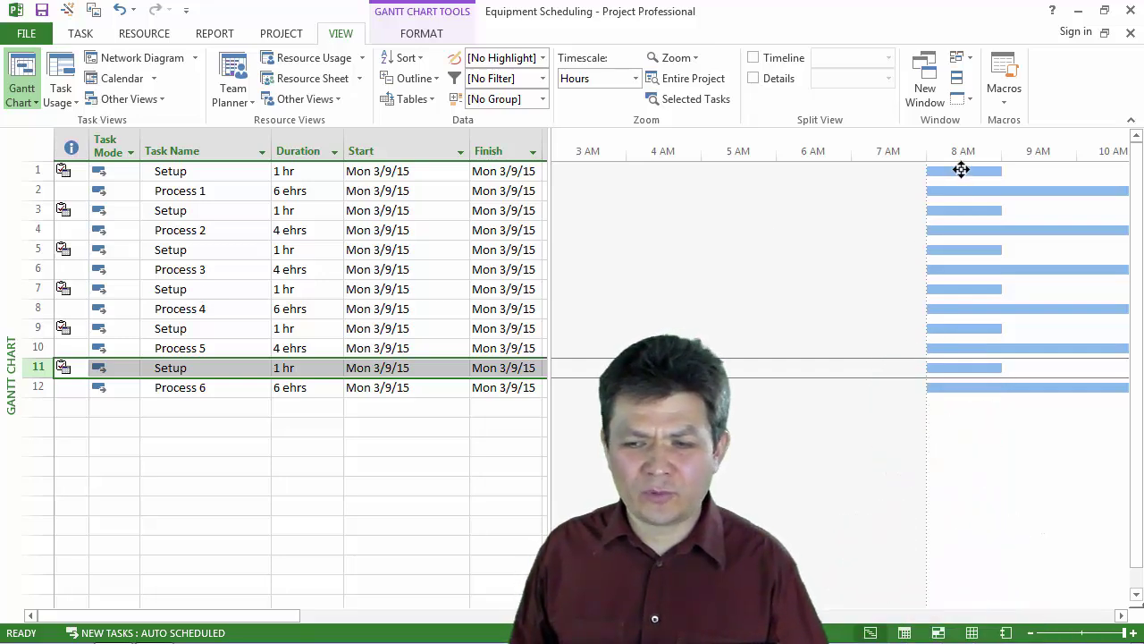
- Link the first Setup bar finish-to-start to Process 1 and fit the entire project in the timeline
{"action": "left_click_drag", "start_coordinate": [960, 170], "coordinate": [951, 388]}
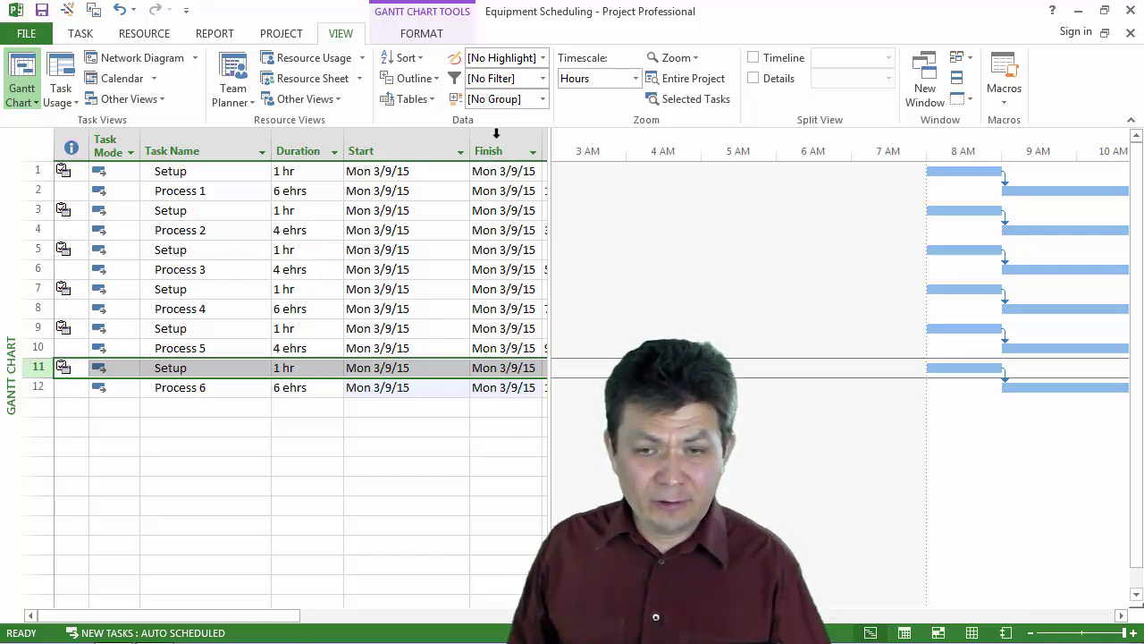
{"action": "left_click", "coordinate": [676, 82]}
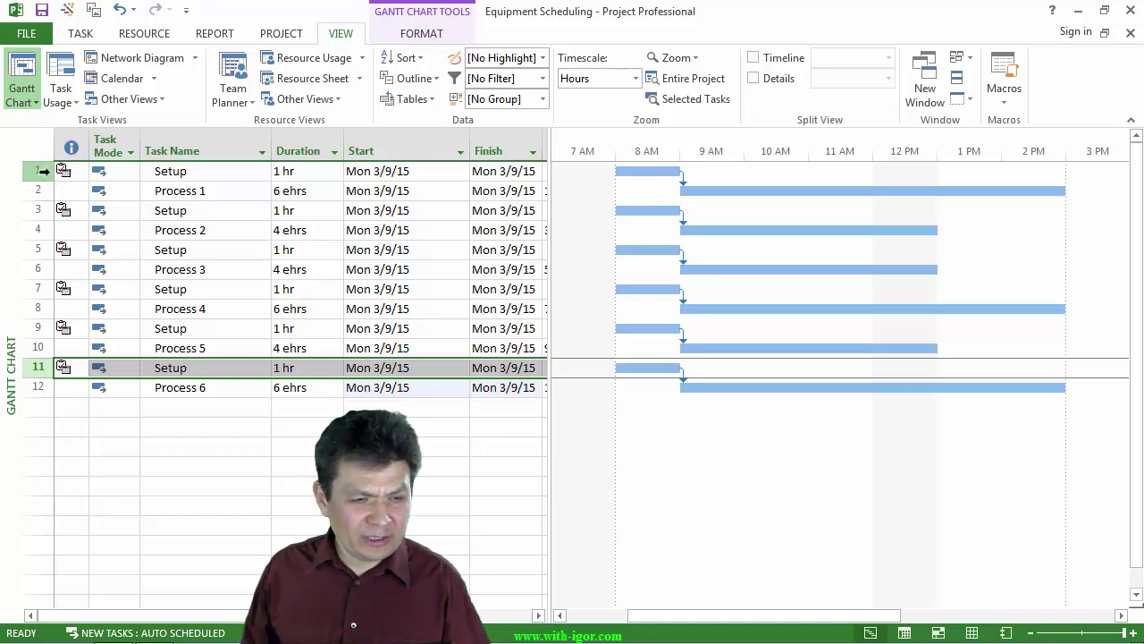
- Select all twelve tasks in rows 1–12 and bring up Multiple Task Information with Shift+F2
{"action": "left_click_drag", "start_coordinate": [43, 171], "coordinate": [62, 390]}
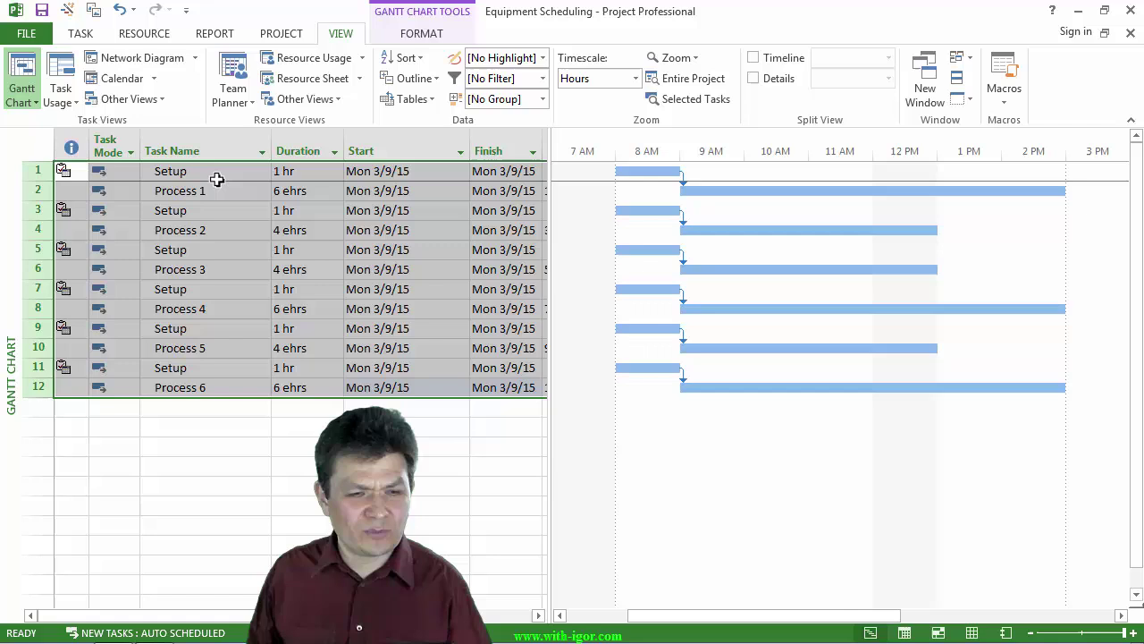
{"action": "key", "text": "shift+F2"}
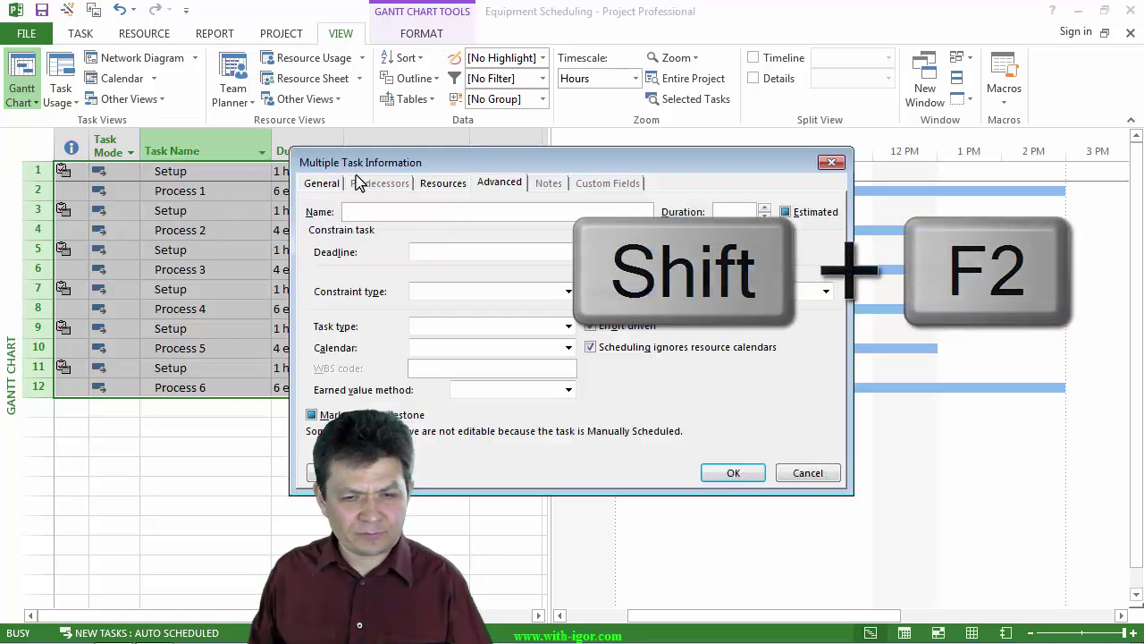
- Assign the Processing station resource to all twelve Setup and Process tasks
{"action": "left_click", "coordinate": [444, 183]}
{"action": "left_click_drag", "start_coordinate": [452, 162], "coordinate": [271, 126]}
{"action": "left_click", "coordinate": [327, 223]}
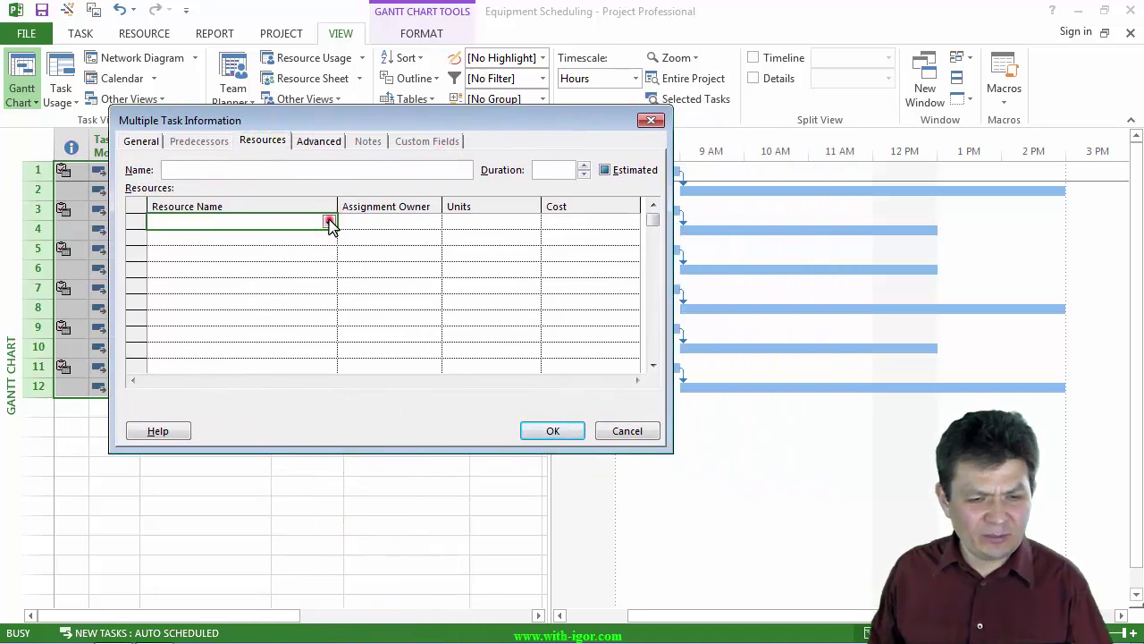
{"action": "left_click", "coordinate": [329, 222]}
{"action": "left_click", "coordinate": [281, 237]}
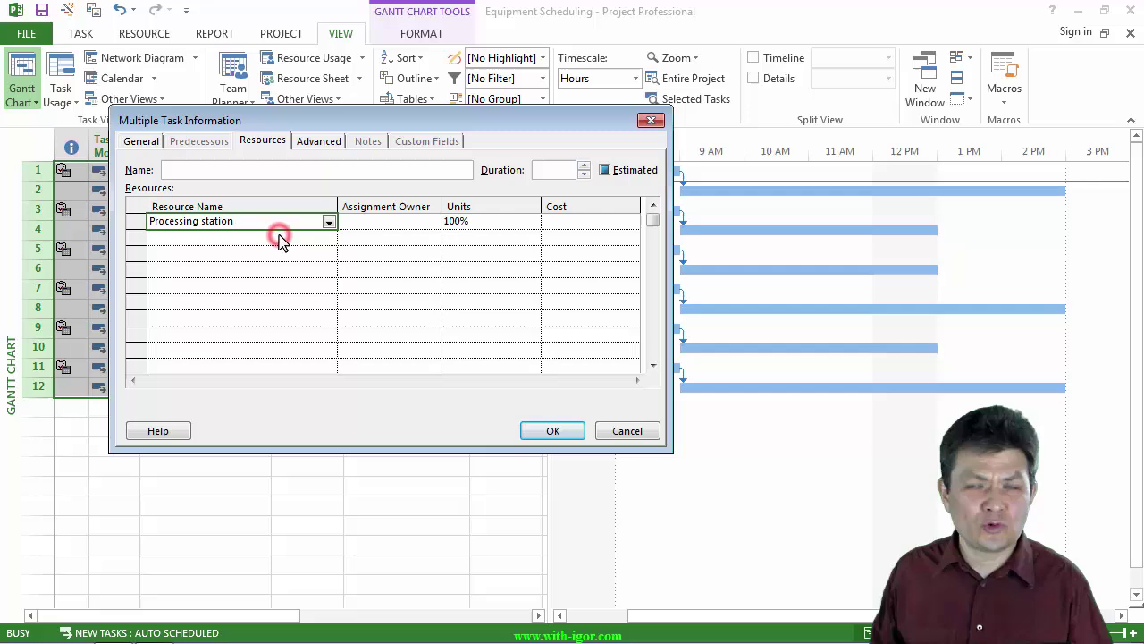
{"action": "left_click", "coordinate": [551, 432]}
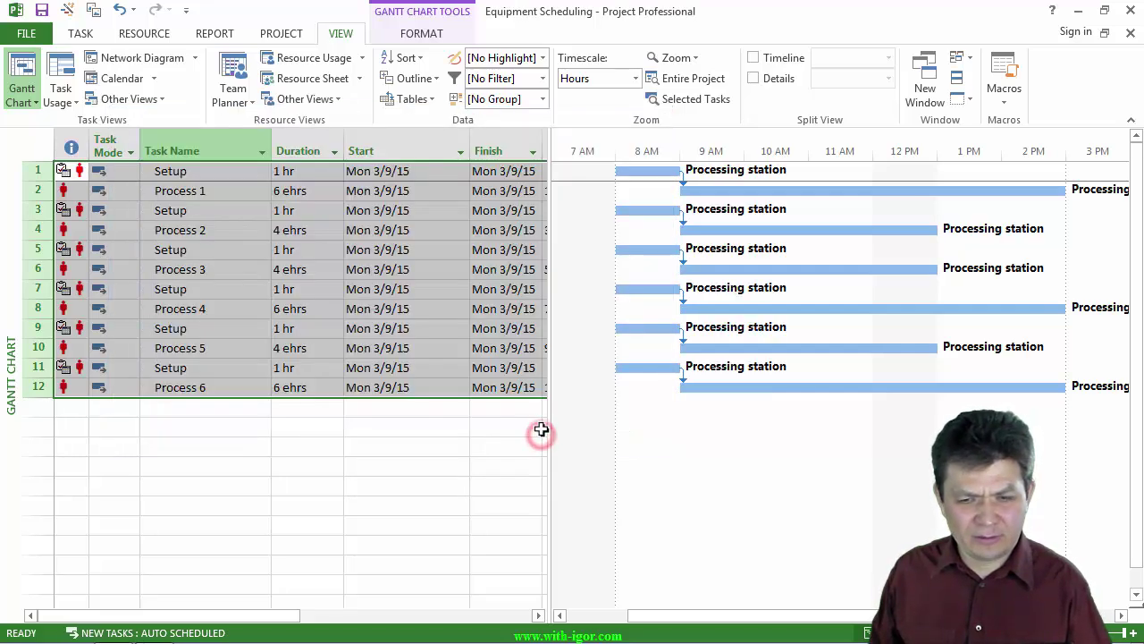
- Switch to the RESOURCE ribbon tab
{"action": "left_click", "coordinate": [155, 35]}
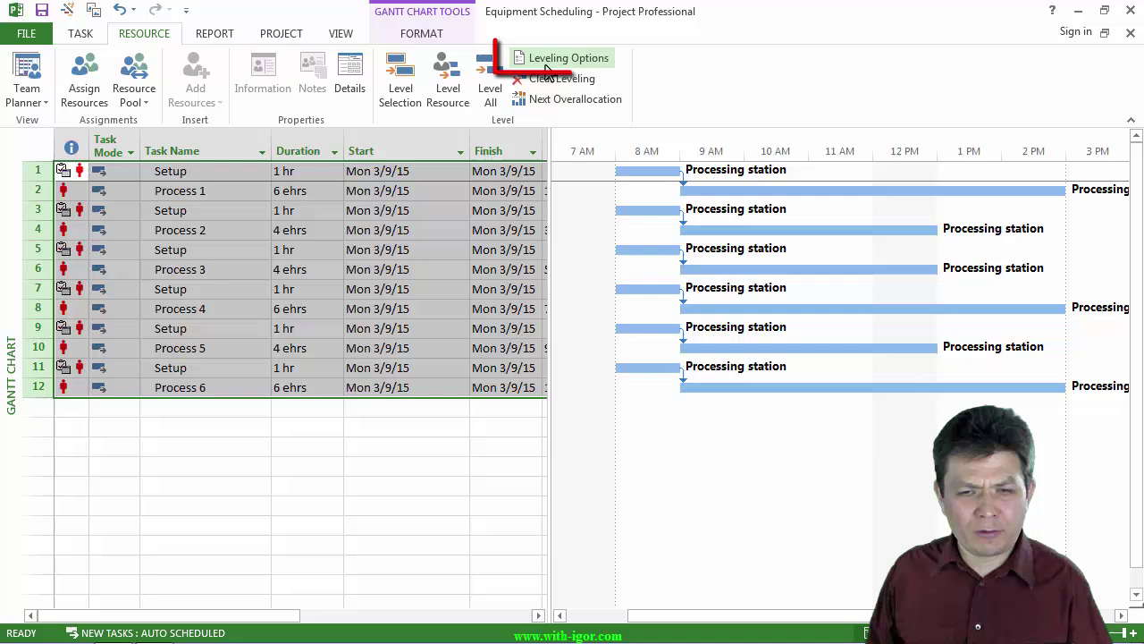
- Level all tasks with the leveling order set to ID Only
{"action": "left_click", "coordinate": [548, 61]}
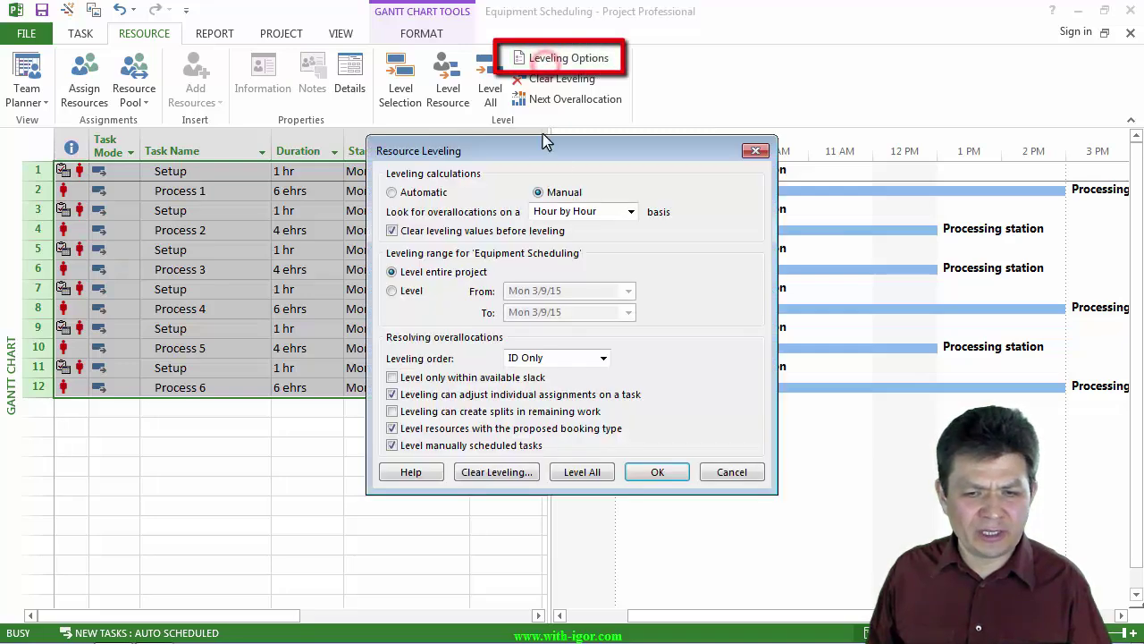
{"action": "left_click_drag", "start_coordinate": [677, 158], "coordinate": [508, 114]}
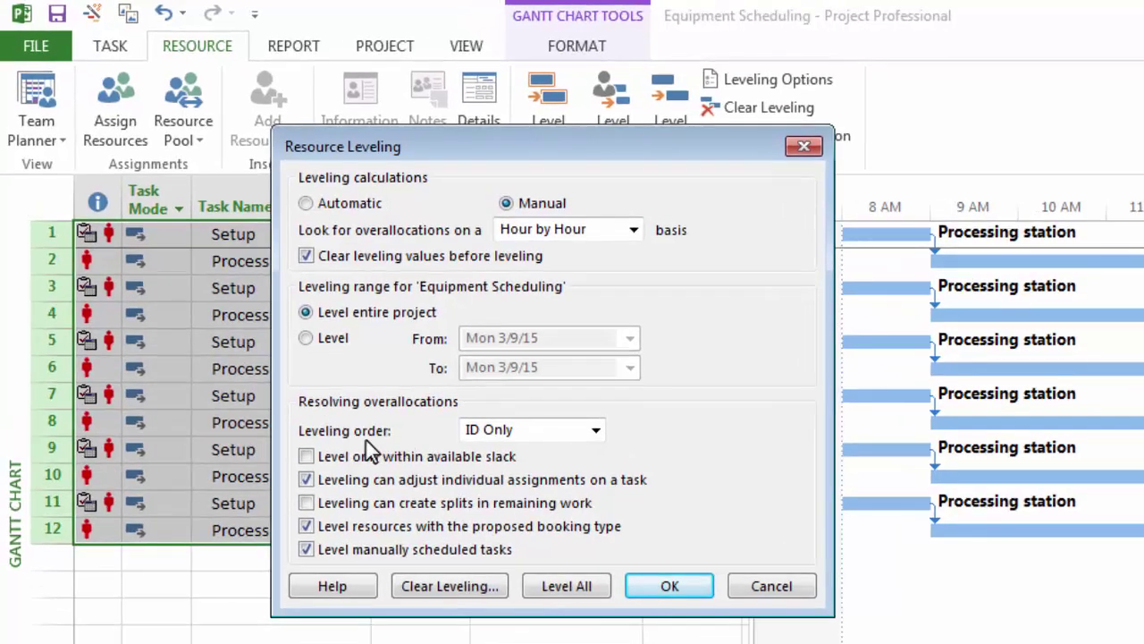
{"action": "left_click", "coordinate": [596, 430]}
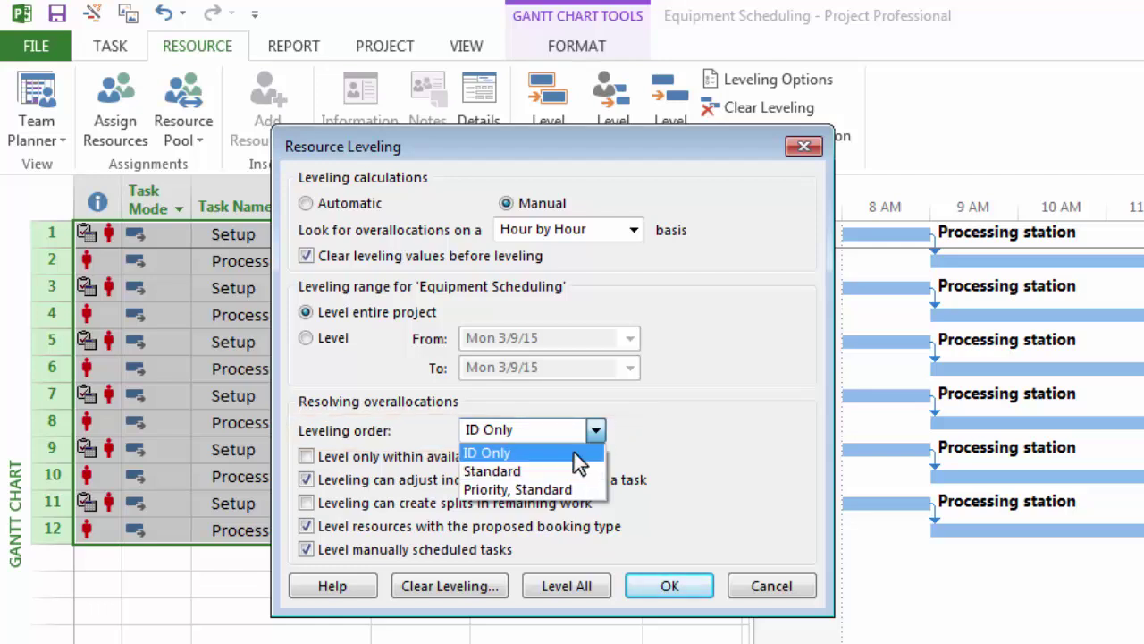
{"action": "left_click", "coordinate": [574, 452]}
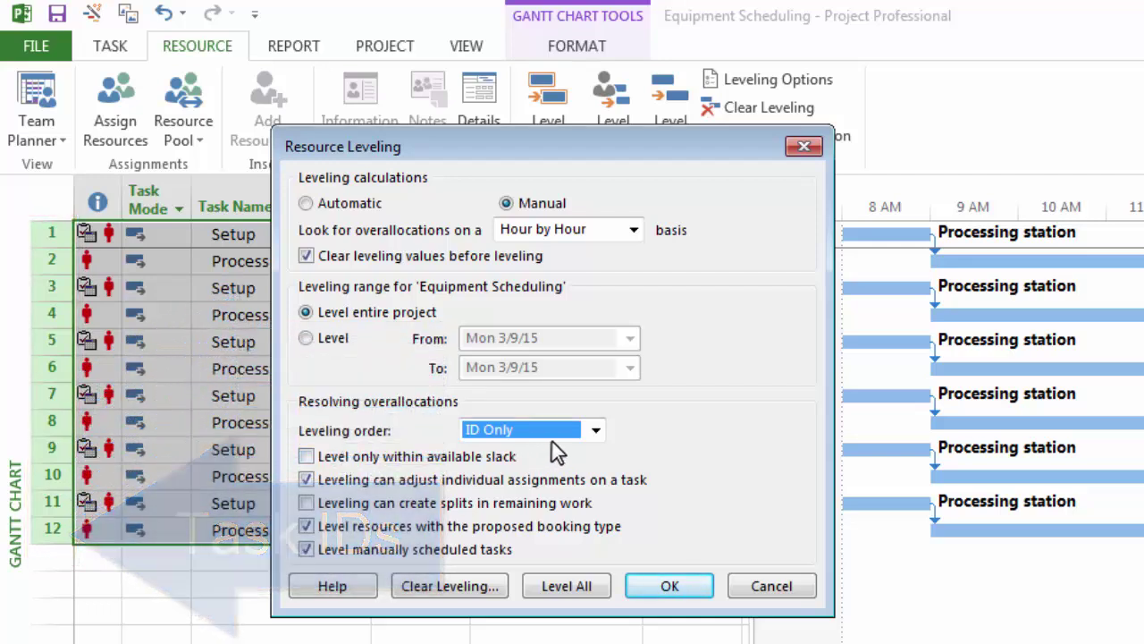
{"action": "left_click", "coordinate": [582, 590]}
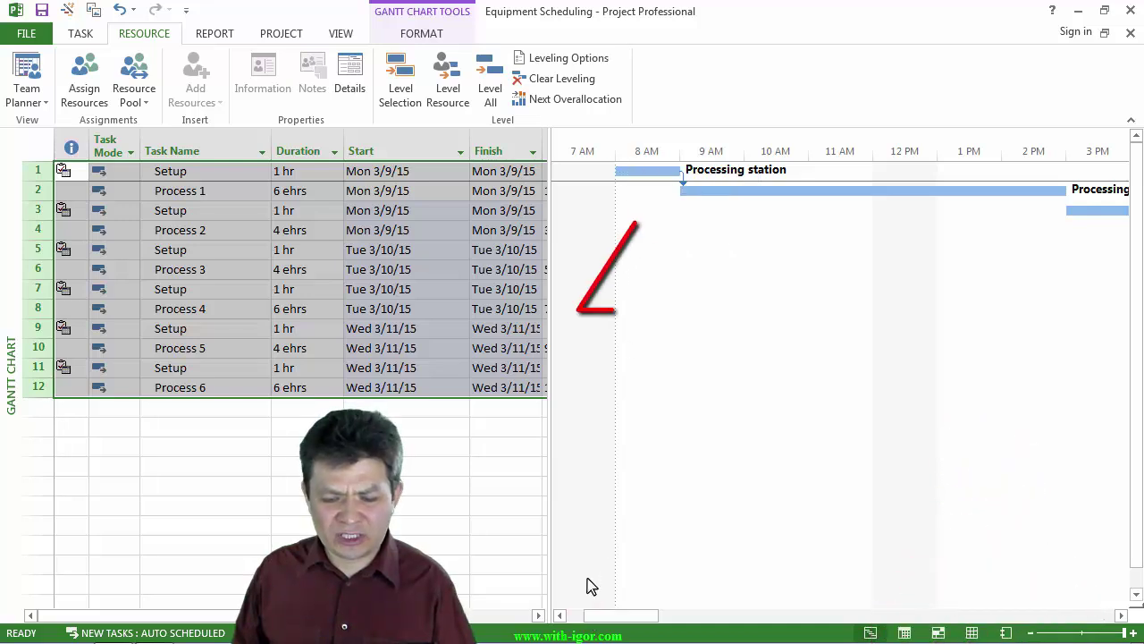
{"action": "left_click_drag", "start_coordinate": [605, 617], "coordinate": [644, 625]}
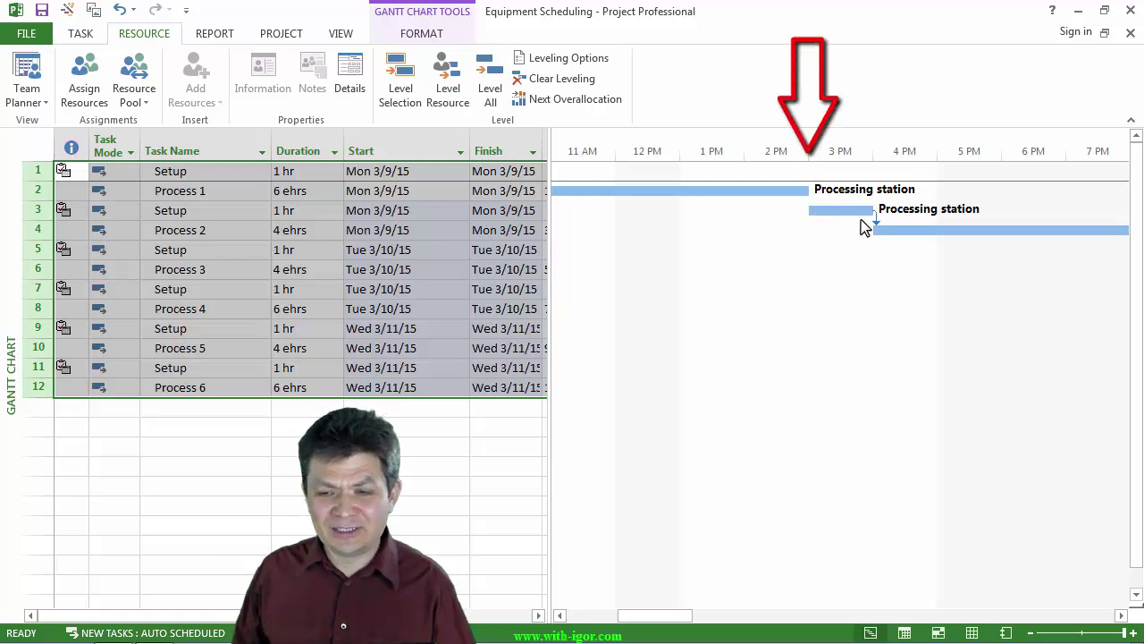
{"action": "left_click", "coordinate": [677, 617]}
{"action": "left_click_drag", "start_coordinate": [676, 617], "coordinate": [736, 617]}
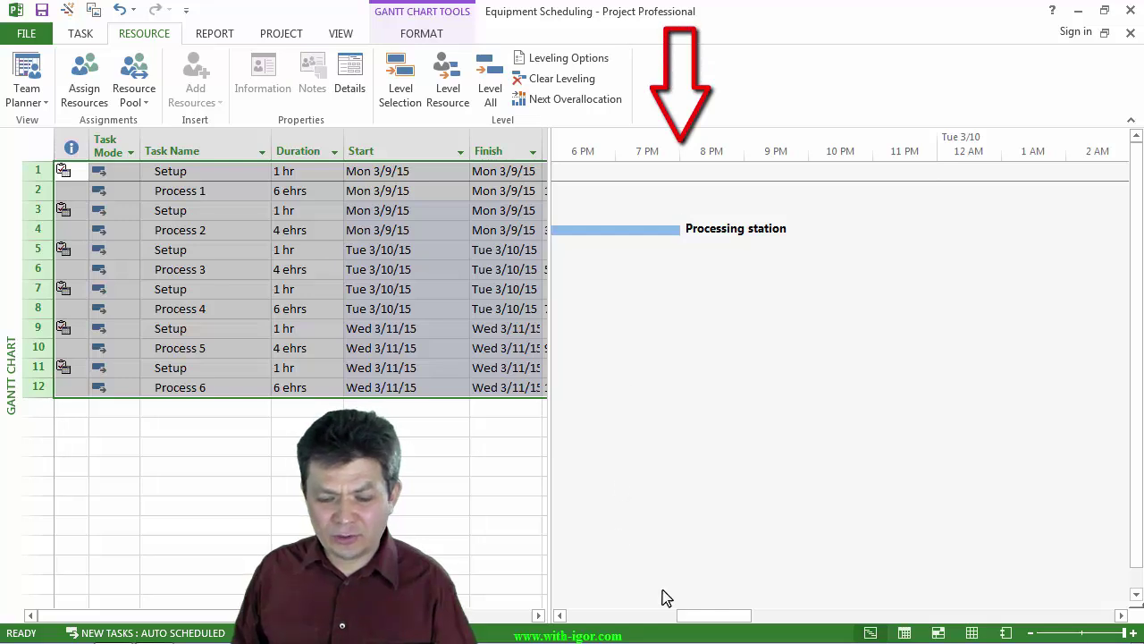
{"action": "left_click_drag", "start_coordinate": [685, 616], "coordinate": [788, 624]}
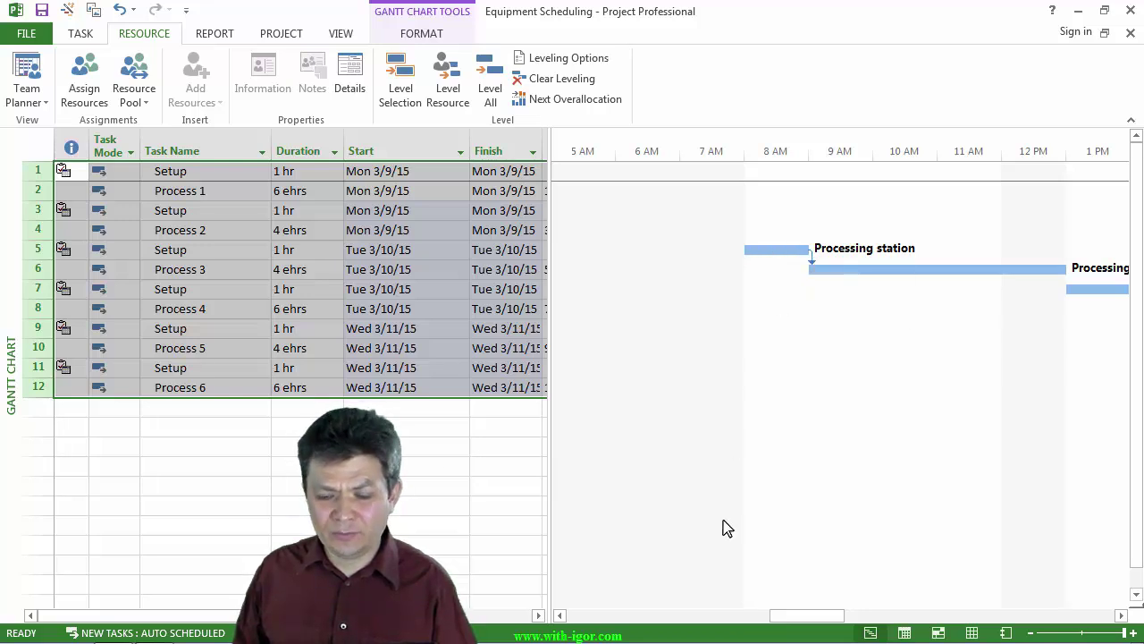
{"action": "left_click_drag", "start_coordinate": [803, 624], "coordinate": [870, 629]}
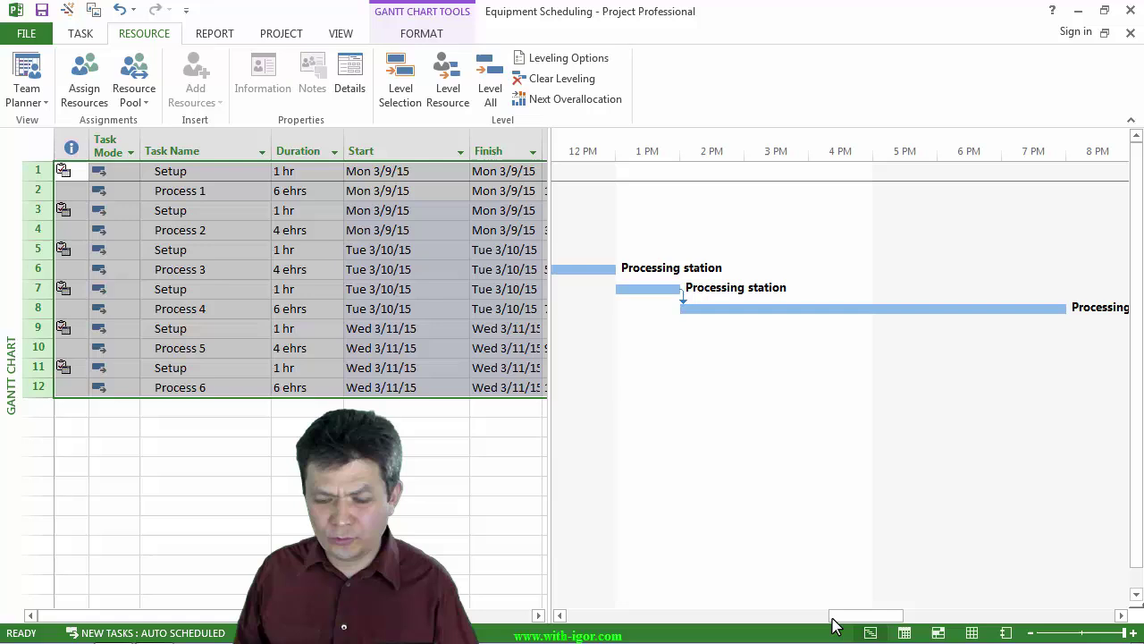
{"action": "left_click_drag", "start_coordinate": [867, 623], "coordinate": [1008, 632]}
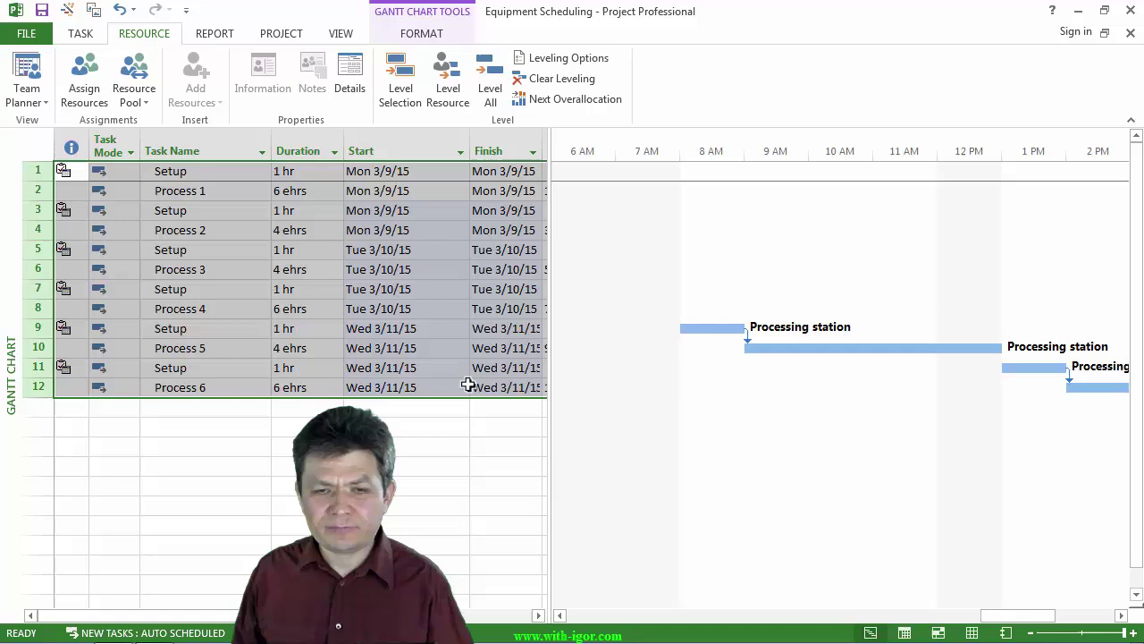
- Clear leveling for the entire project and zoom the timescale to show the whole project
{"action": "left_click", "coordinate": [554, 81]}
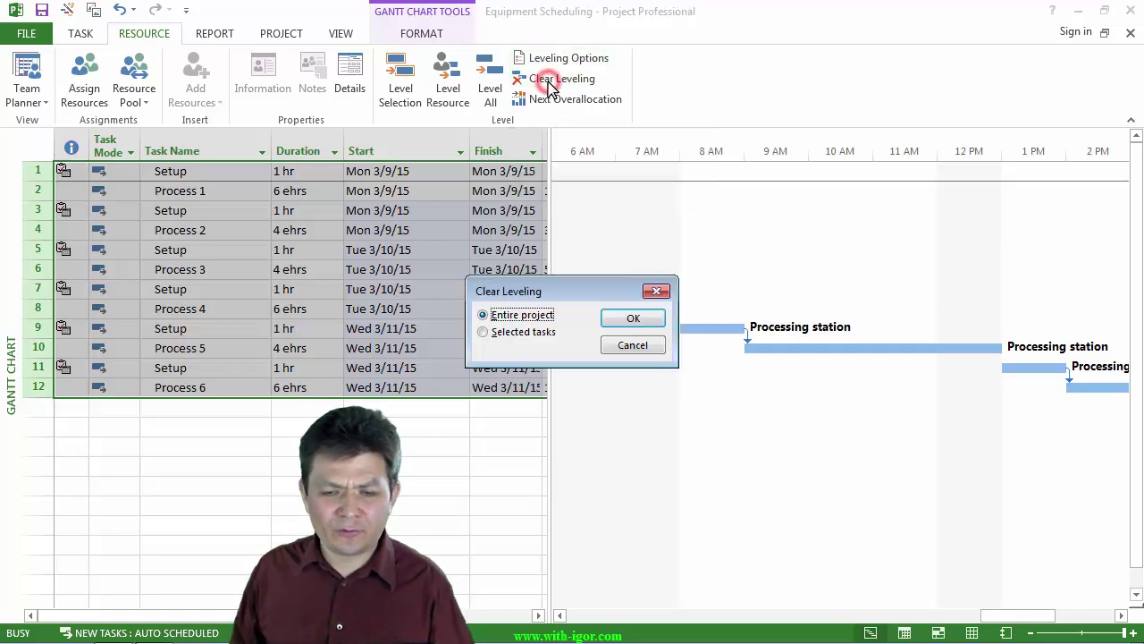
{"action": "left_click", "coordinate": [633, 320]}
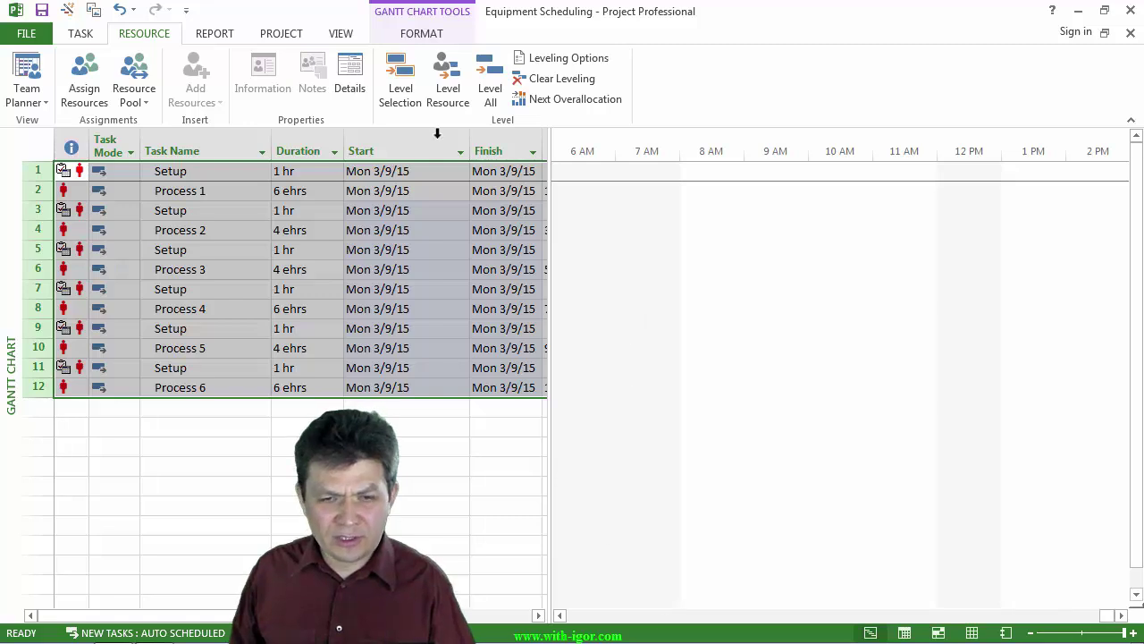
{"action": "left_click", "coordinate": [341, 34]}
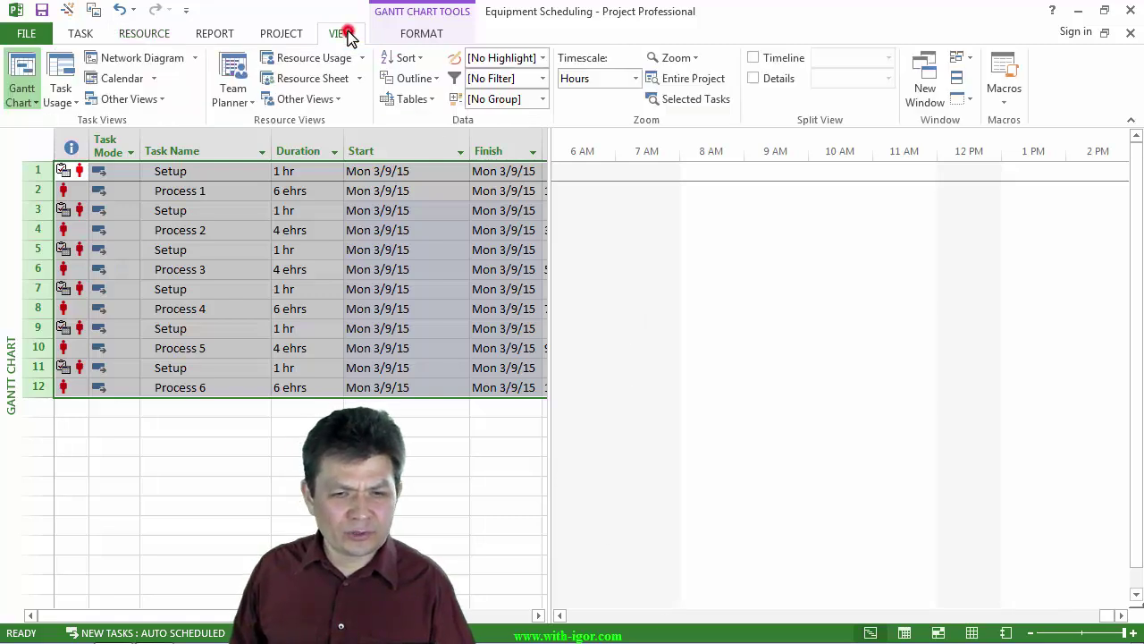
{"action": "left_click", "coordinate": [676, 83]}
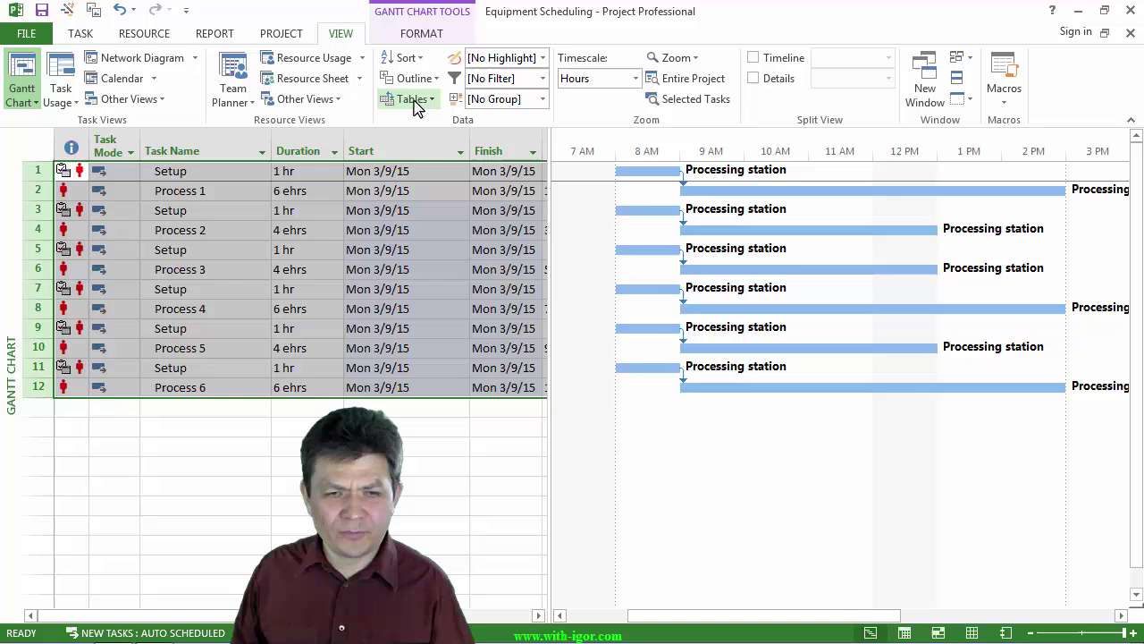
{"action": "left_click", "coordinate": [134, 34]}
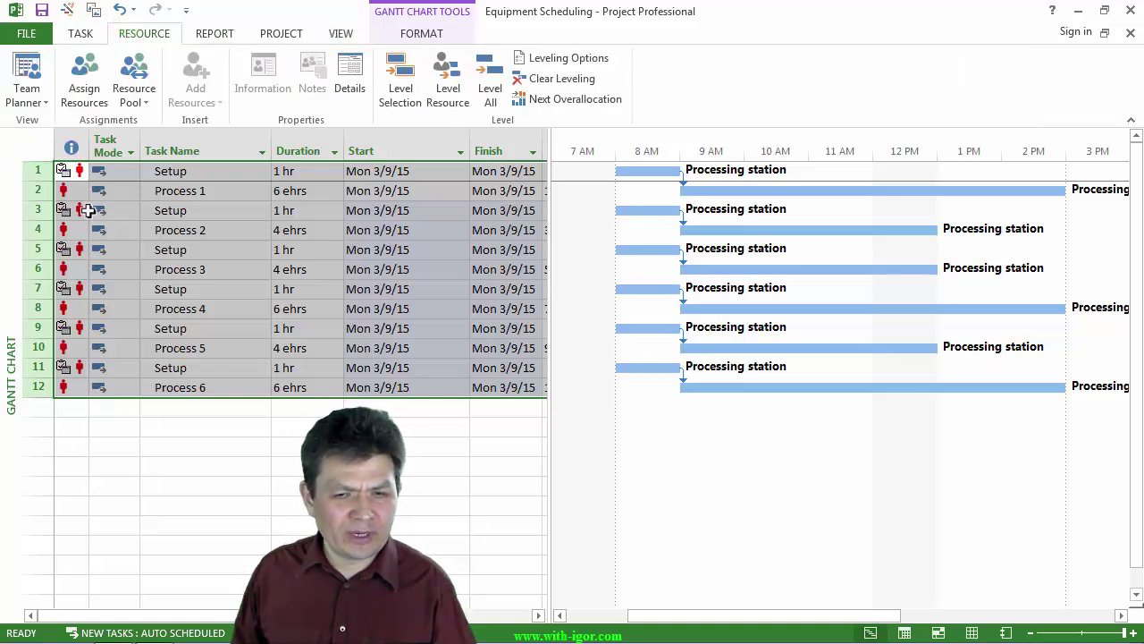
- Level all tasks with the leveling order set to Standard
{"action": "left_click", "coordinate": [539, 59]}
{"action": "left_click_drag", "start_coordinate": [532, 149], "coordinate": [363, 126]}
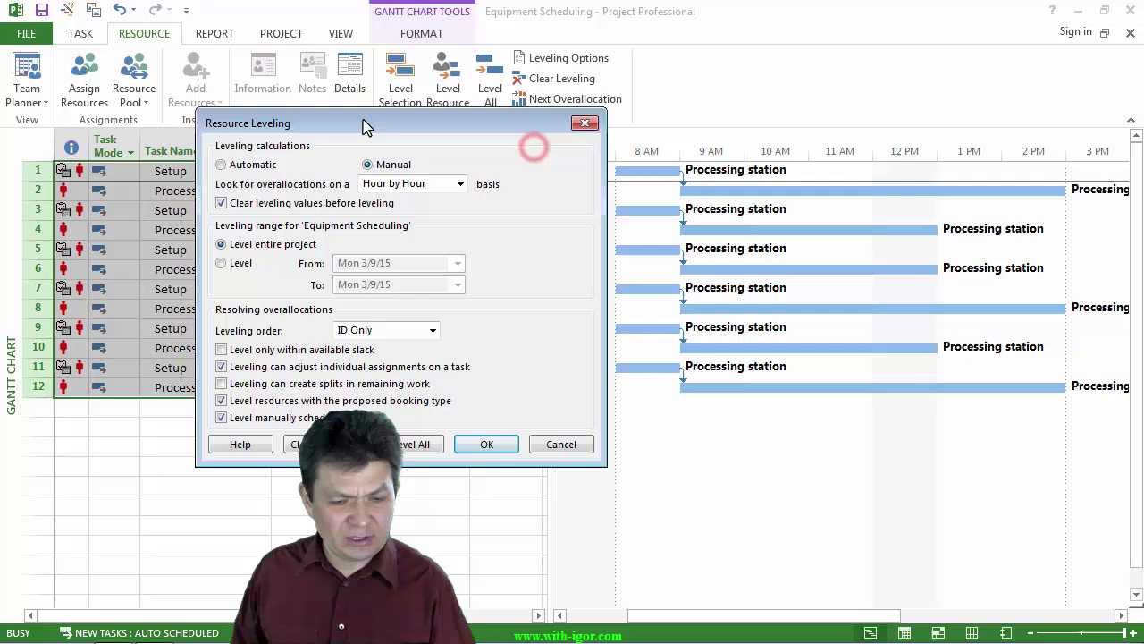
{"action": "left_click", "coordinate": [431, 330]}
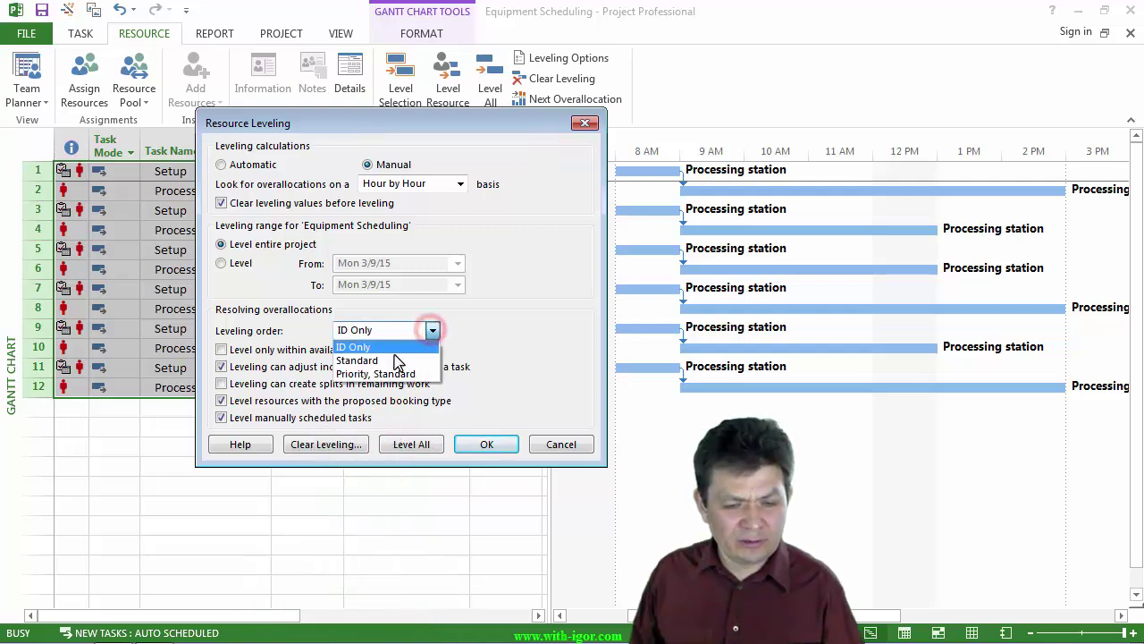
{"action": "left_click", "coordinate": [390, 361]}
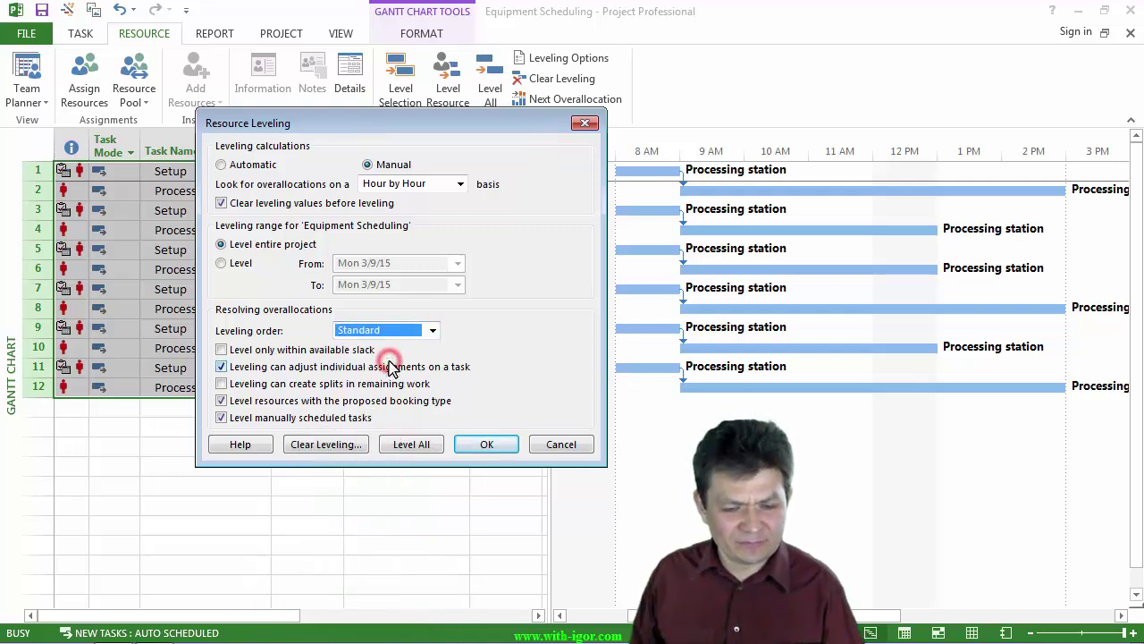
{"action": "left_click", "coordinate": [402, 444]}
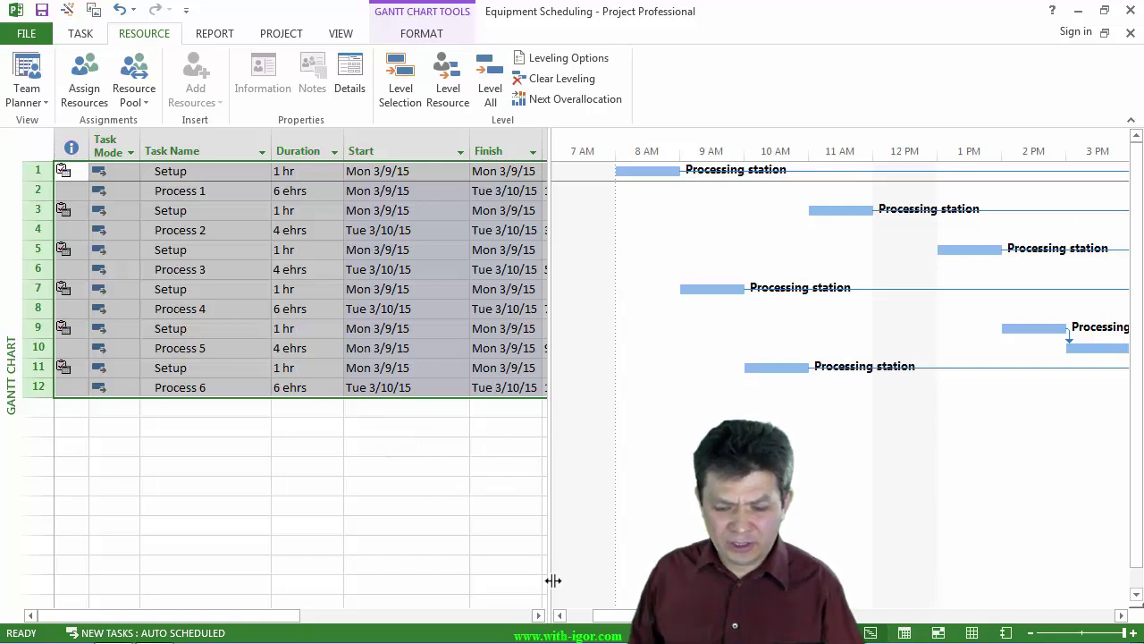
{"action": "left_click_drag", "start_coordinate": [604, 617], "coordinate": [678, 631]}
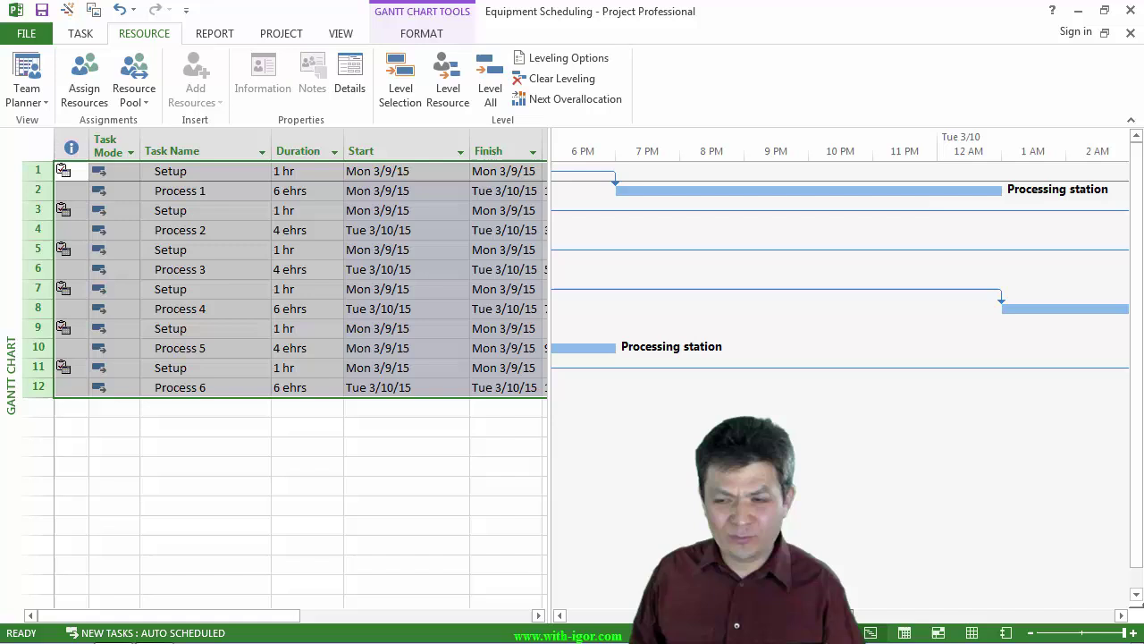
{"action": "left_click_drag", "start_coordinate": [678, 631], "coordinate": [648, 631]}
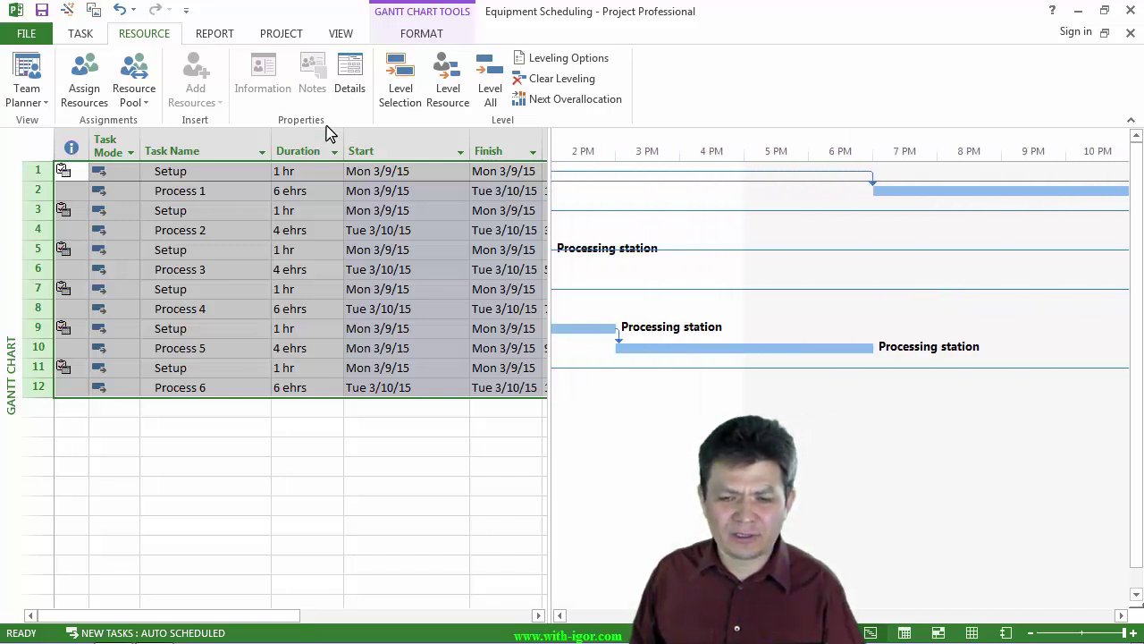
- Clear the Standard leveling and re-level all tasks using ID Only order
{"action": "left_click", "coordinate": [562, 80]}
{"action": "left_click", "coordinate": [619, 320]}
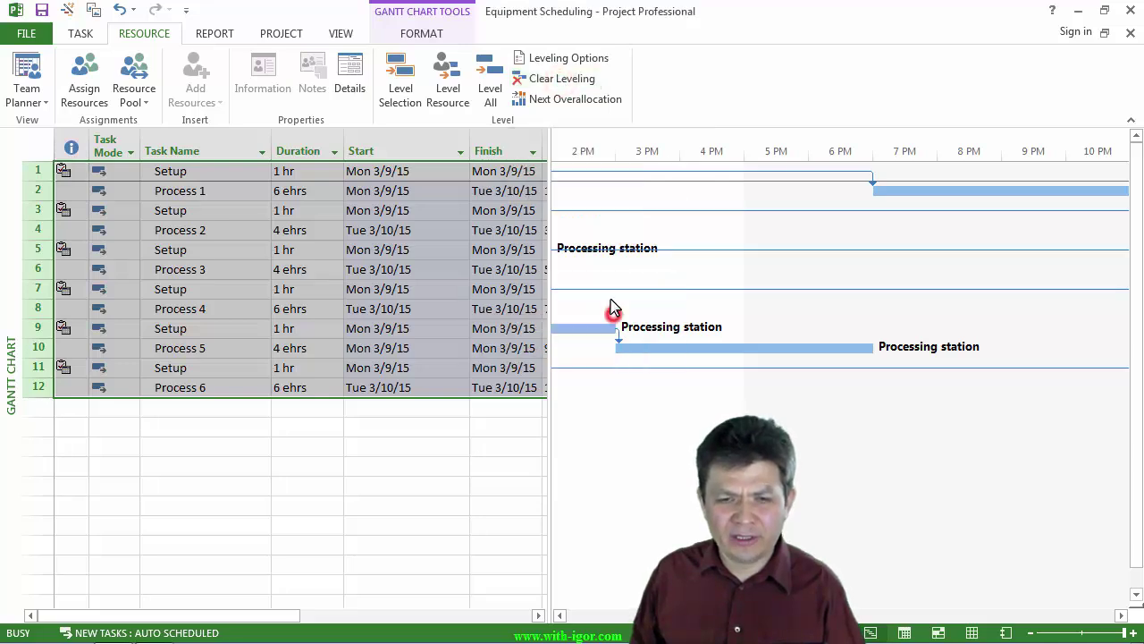
{"action": "left_click", "coordinate": [566, 59]}
{"action": "left_click_drag", "start_coordinate": [565, 151], "coordinate": [396, 132]}
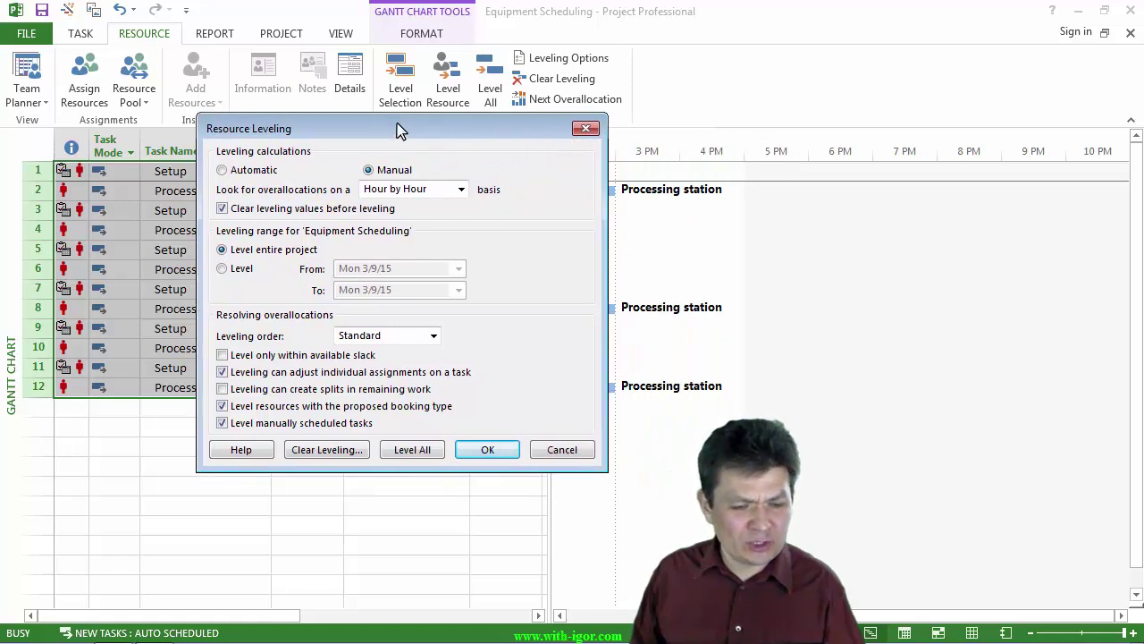
{"action": "left_click", "coordinate": [435, 336]}
{"action": "left_click", "coordinate": [416, 353]}
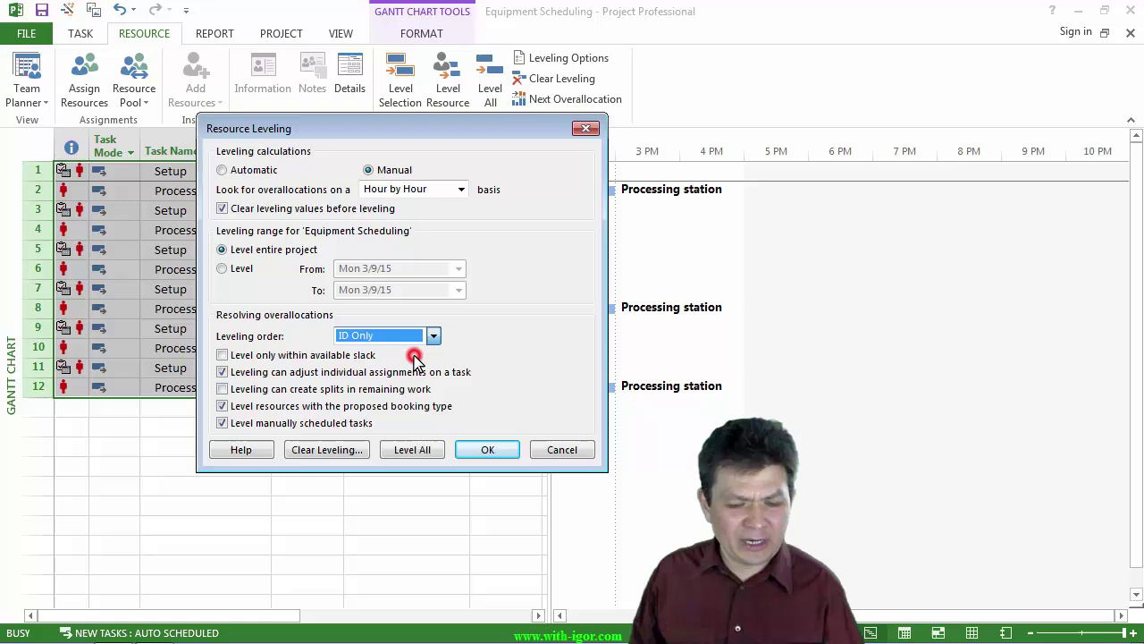
{"action": "left_click", "coordinate": [423, 450]}
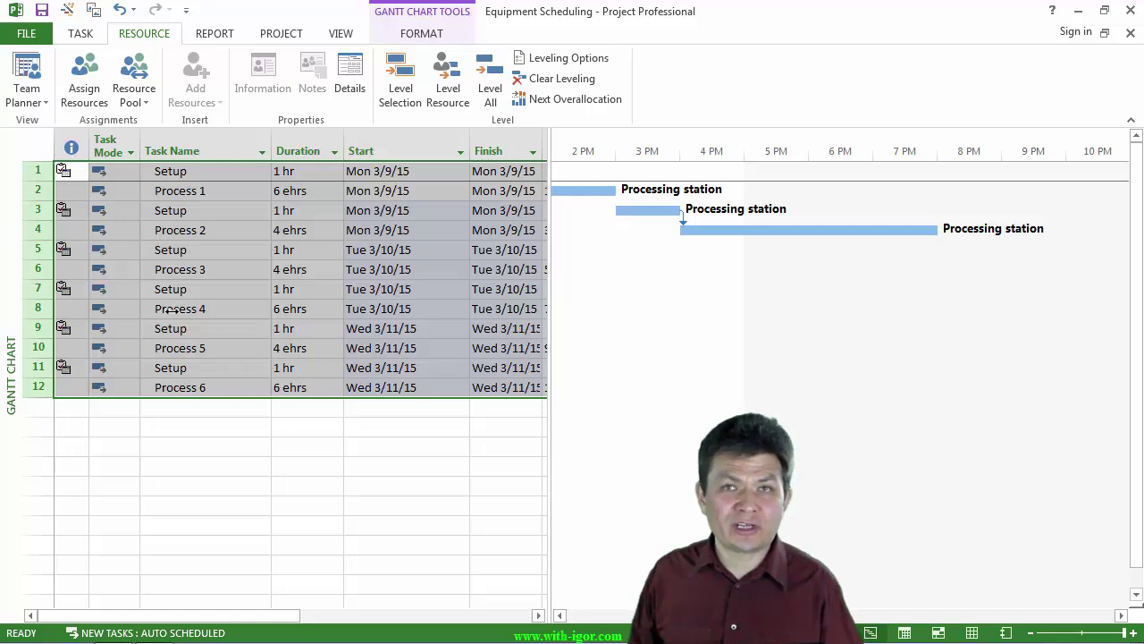
- Clear the ID-based leveling from the project
{"action": "left_click", "coordinate": [188, 351]}
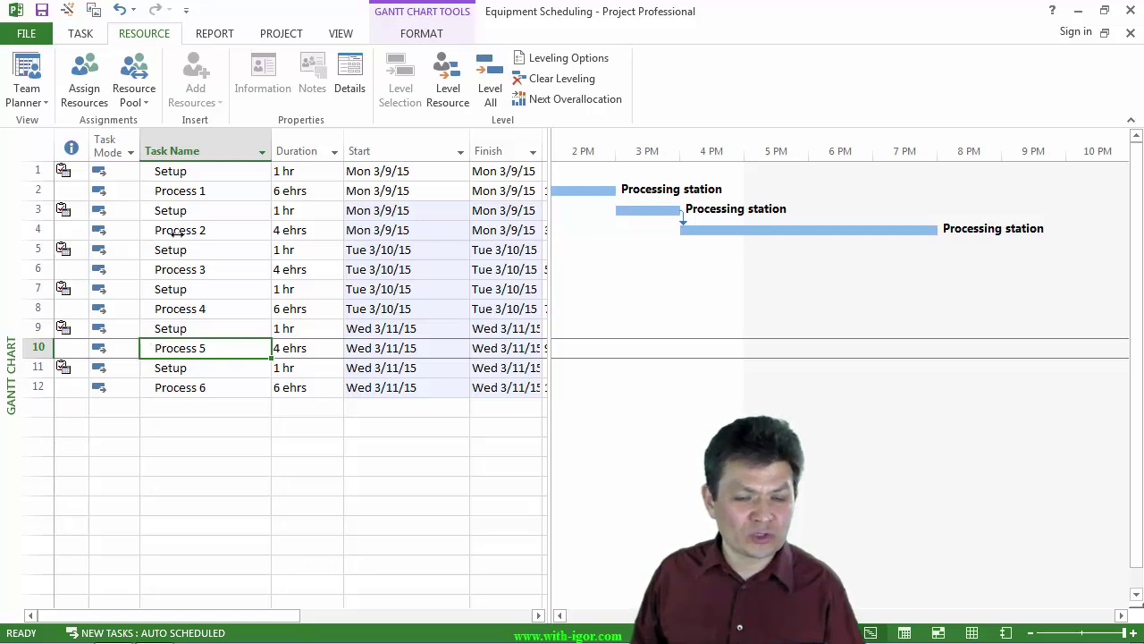
{"action": "left_click", "coordinate": [581, 80]}
{"action": "left_click", "coordinate": [630, 319]}
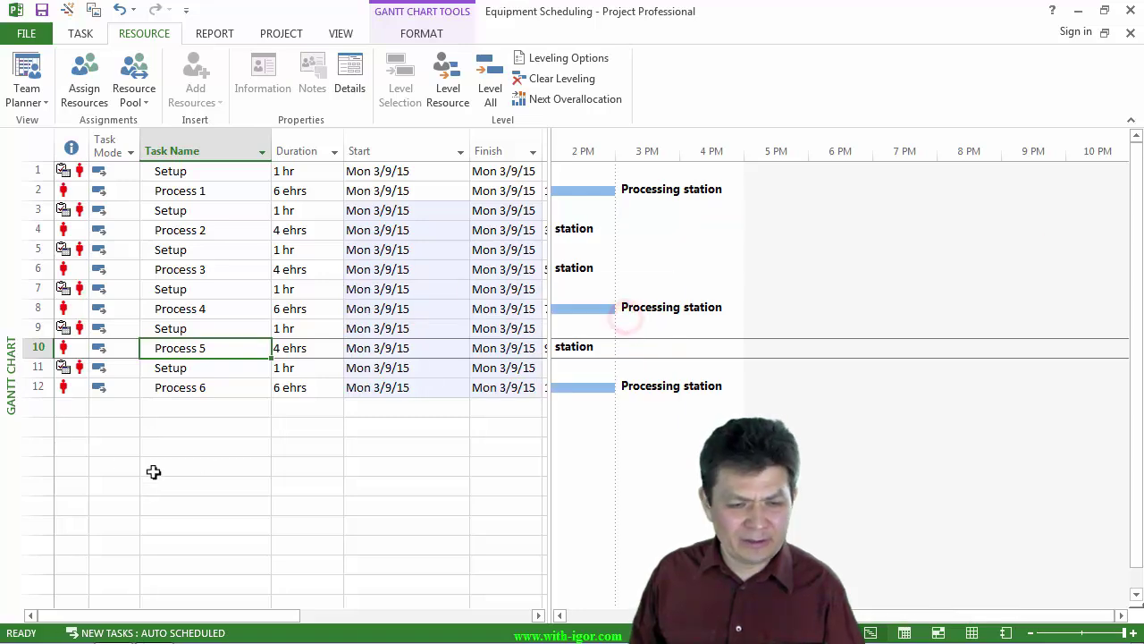
- Zoom to the entire project and move the Setup/Process 5 pair from rows 9–10 to rows 3–4
{"action": "left_click", "coordinate": [344, 34]}
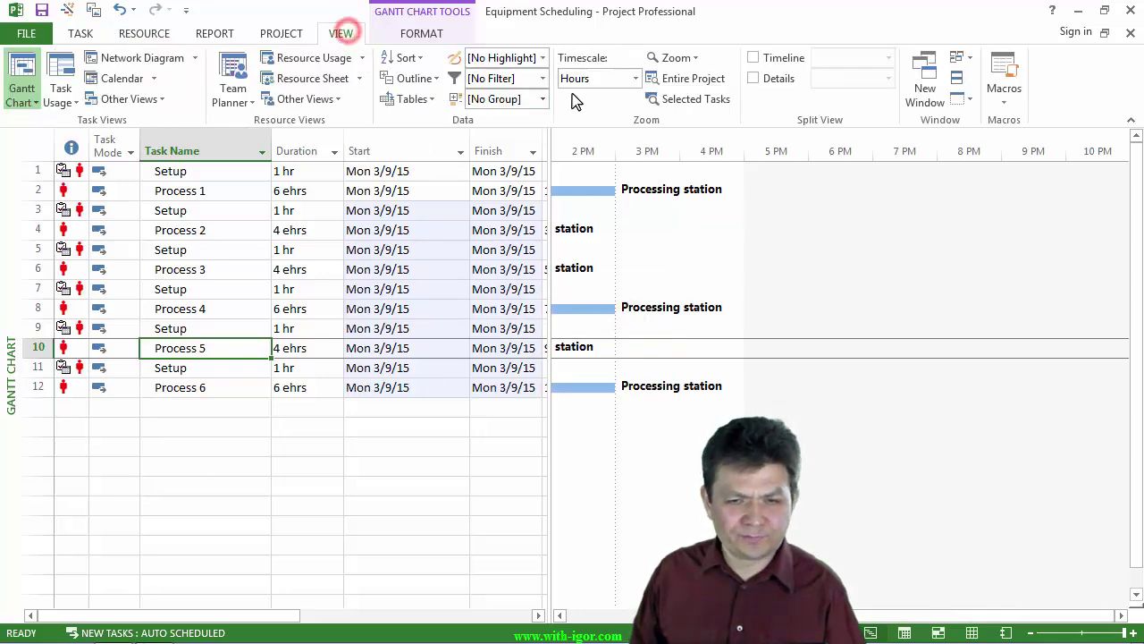
{"action": "left_click", "coordinate": [679, 81]}
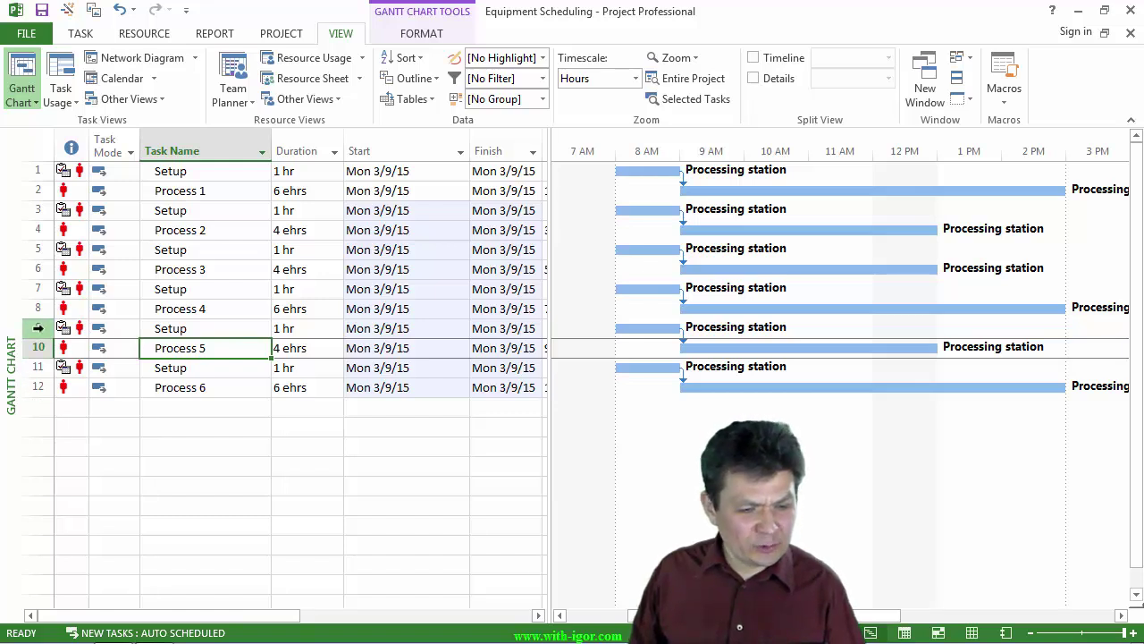
{"action": "left_click_drag", "start_coordinate": [38, 328], "coordinate": [39, 347]}
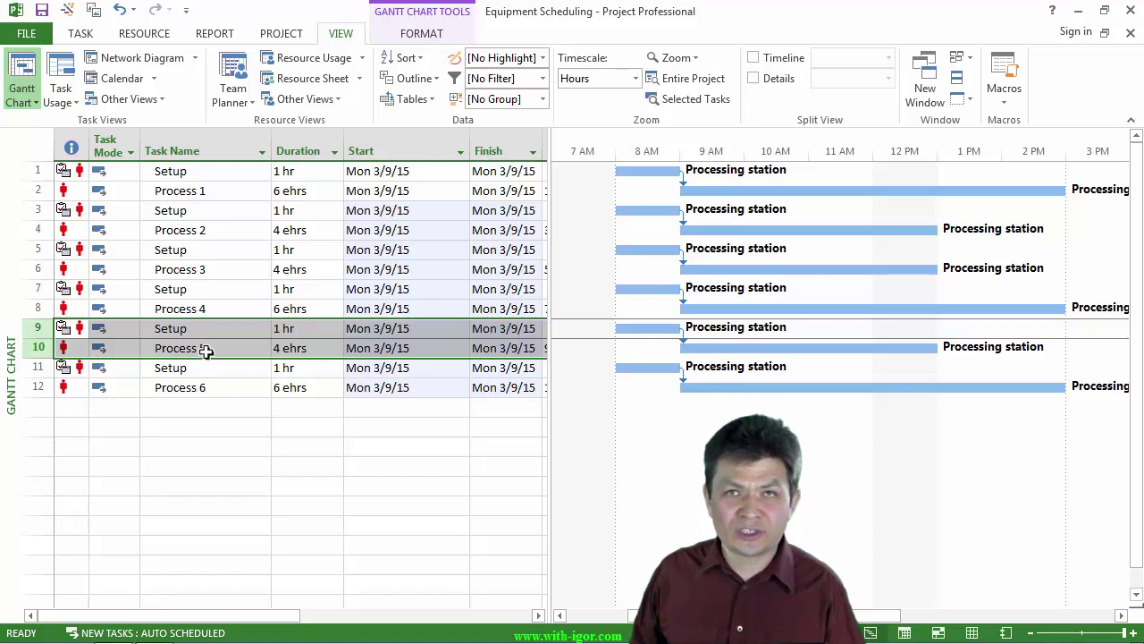
{"action": "left_click_drag", "start_coordinate": [38, 328], "coordinate": [61, 200]}
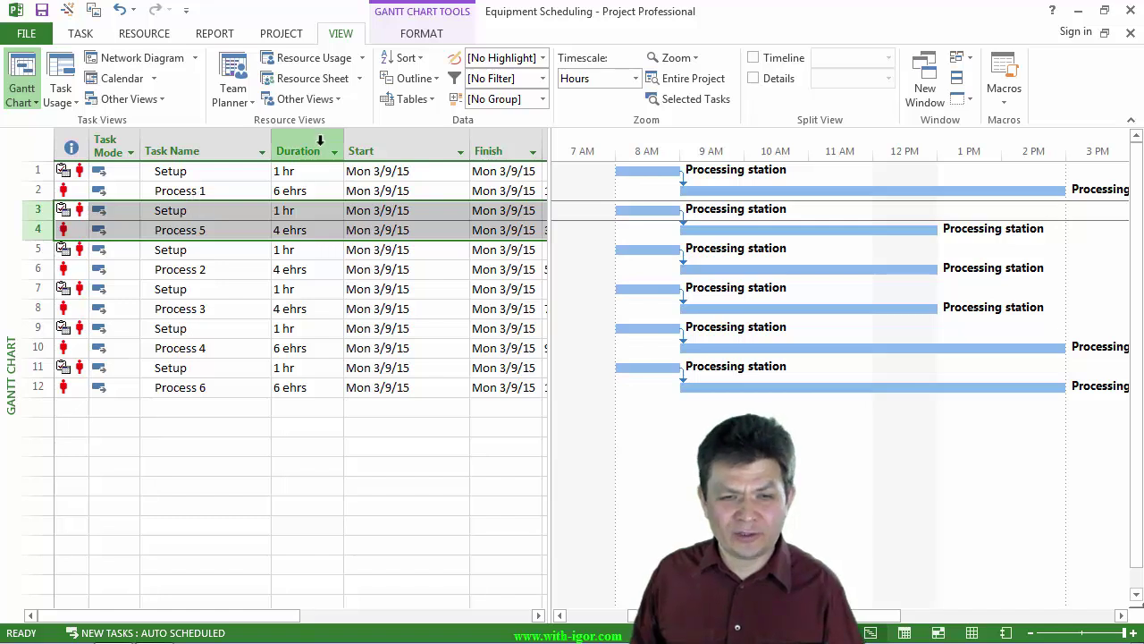
- Re-level all tasks by ID so Process 5 runs Monday right after Process 1
{"action": "left_click", "coordinate": [140, 36]}
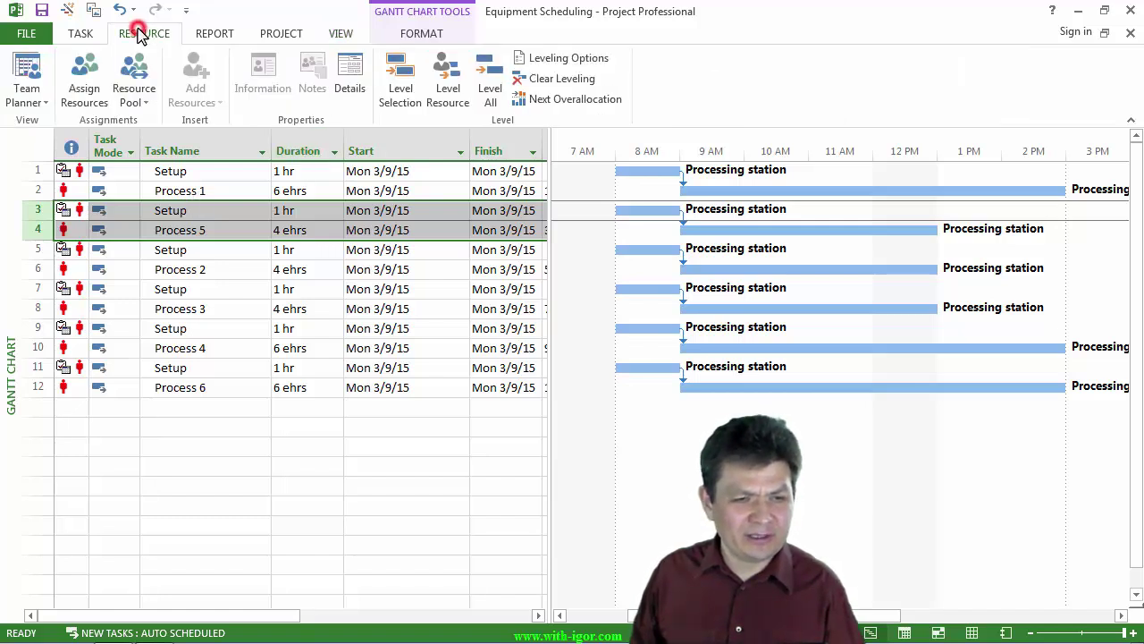
{"action": "left_click", "coordinate": [494, 82]}
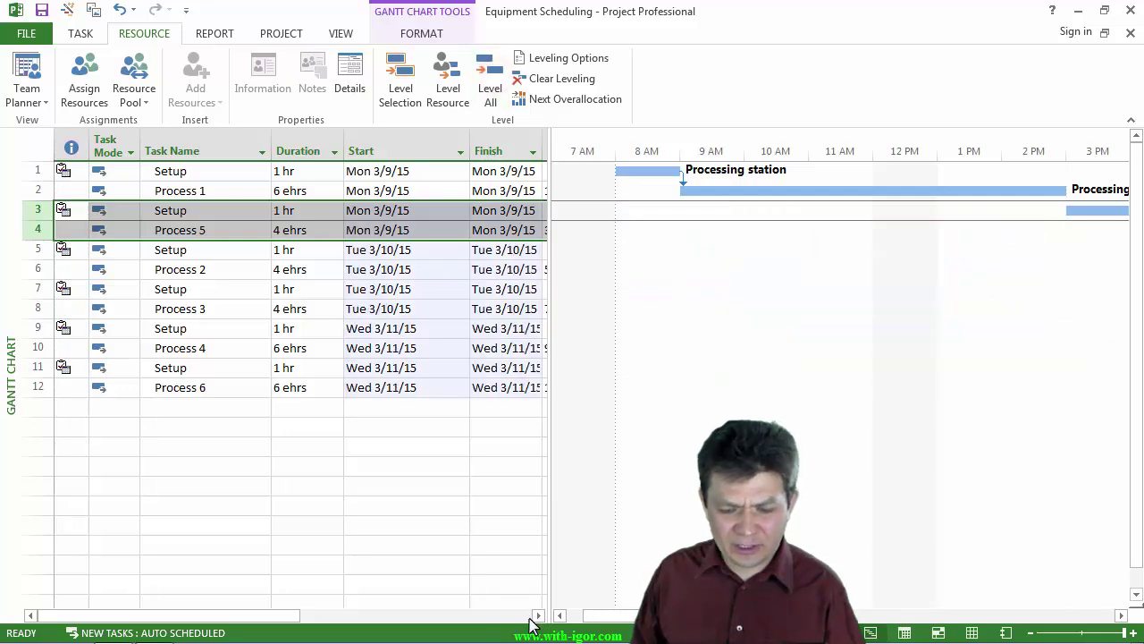
{"action": "left_click_drag", "start_coordinate": [590, 621], "coordinate": [696, 620]}
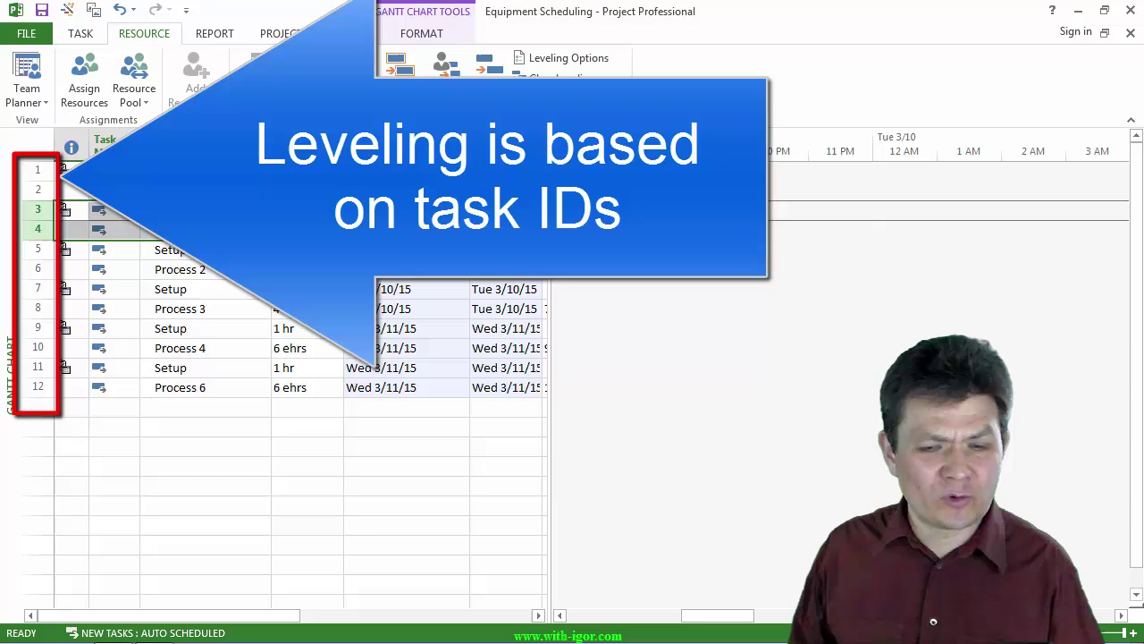
{"action": "left_click_drag", "start_coordinate": [706, 615], "coordinate": [572, 605]}
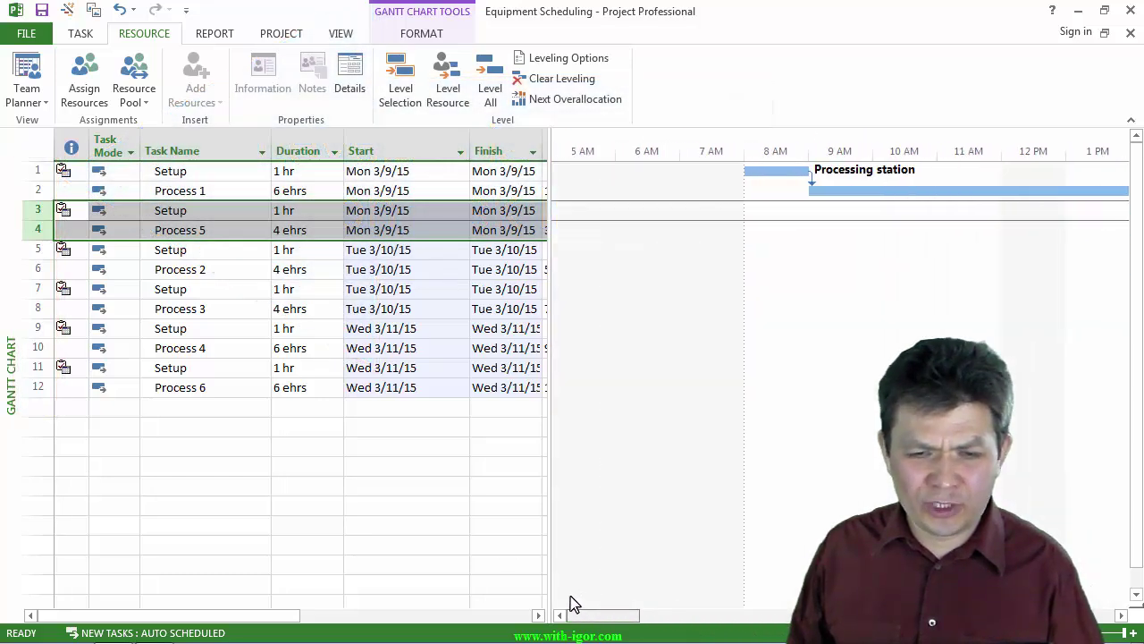
{"action": "left_click", "coordinate": [185, 267]}
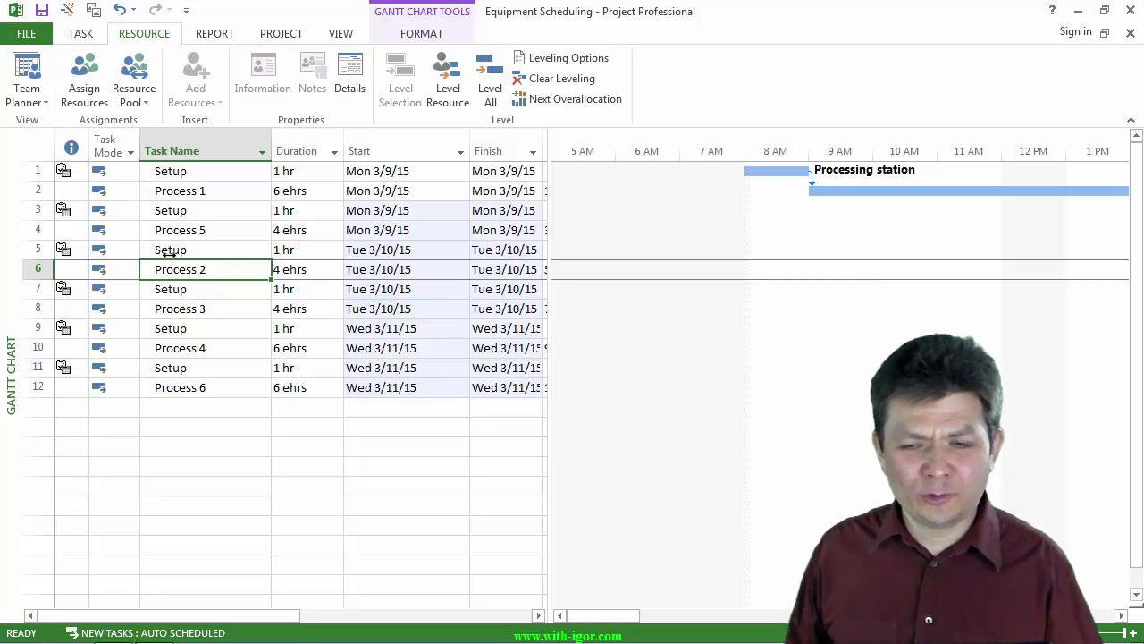